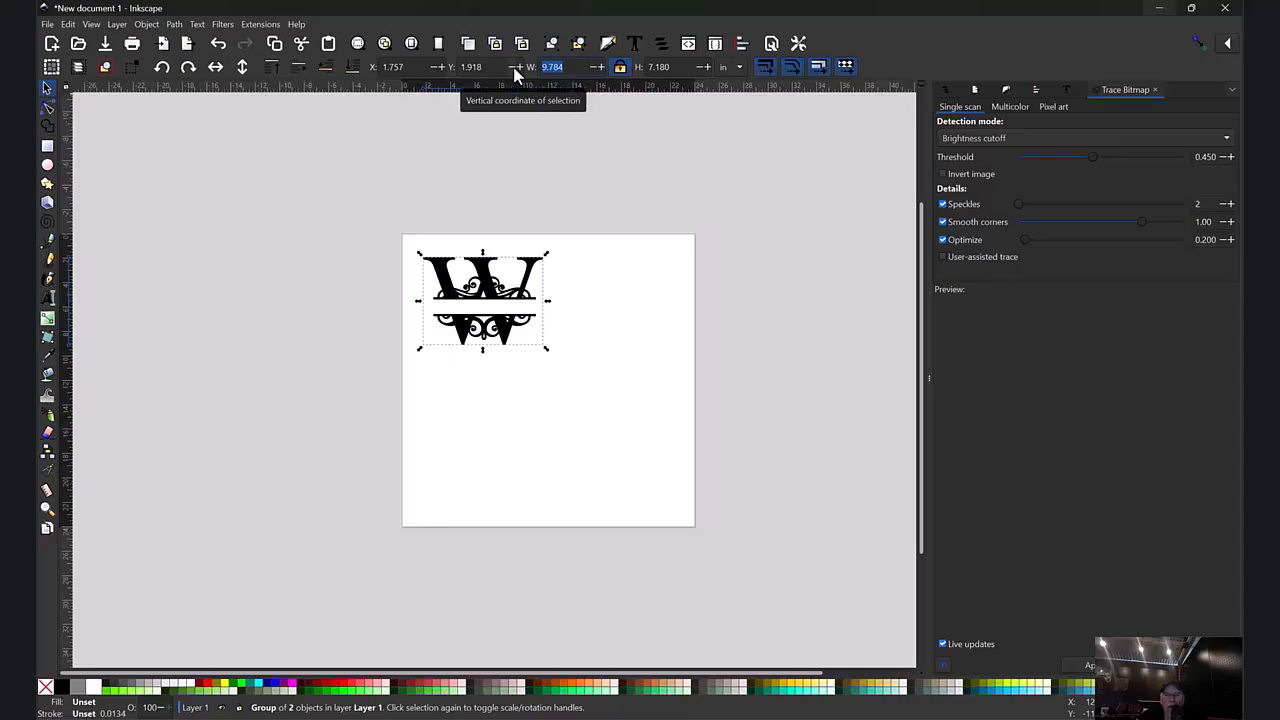
Set the split monogram's width to 12 in and nudge it slightly closer to the page's upper-left corner.
type("12")
key("Return")
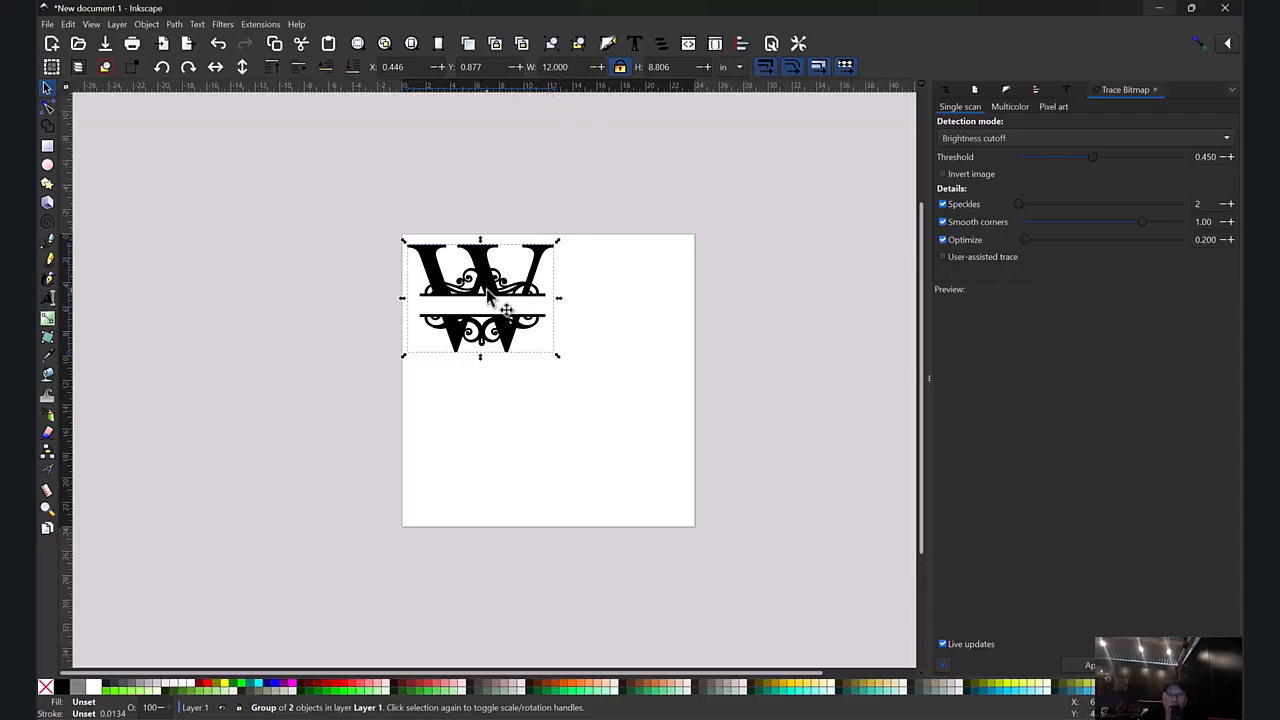
left_click_drag(491, 291, 489, 288)
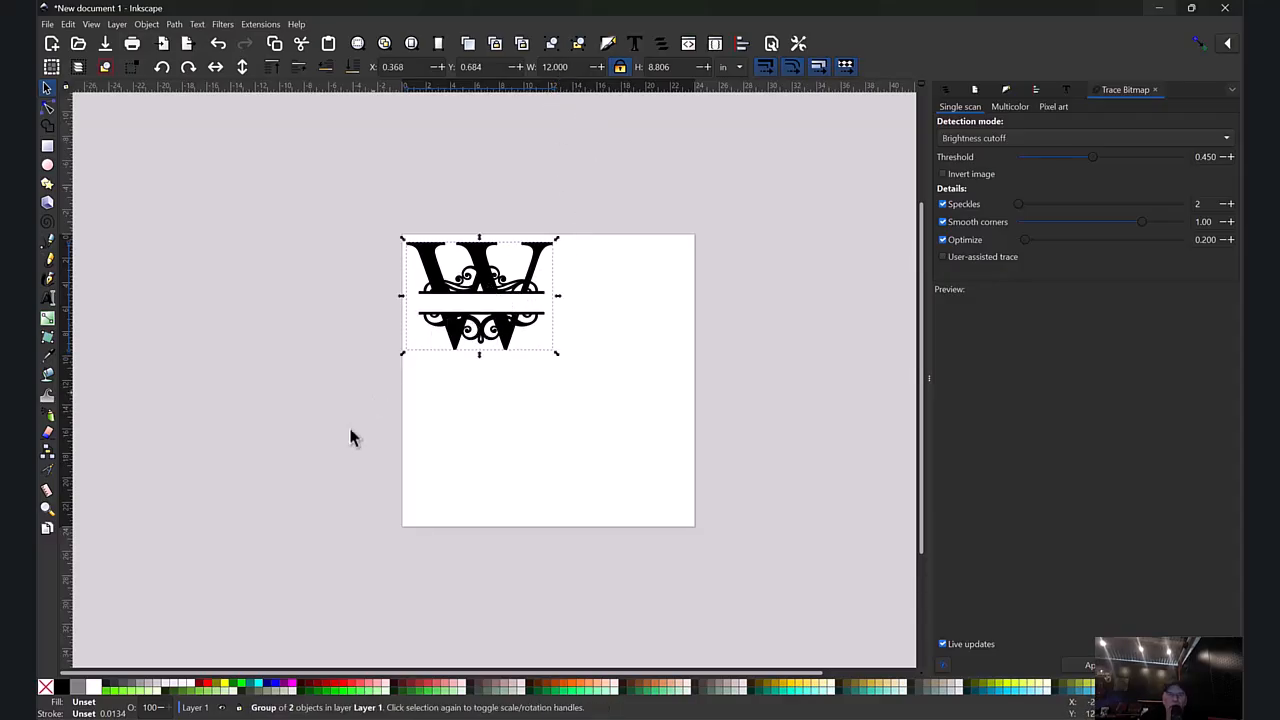
Preview various fonts in the font list, including AlienCaret, Angelica, Annabel bold 1 and Bebas Neue.
left_click(47, 512)
left_click_drag(388, 224, 591, 377)
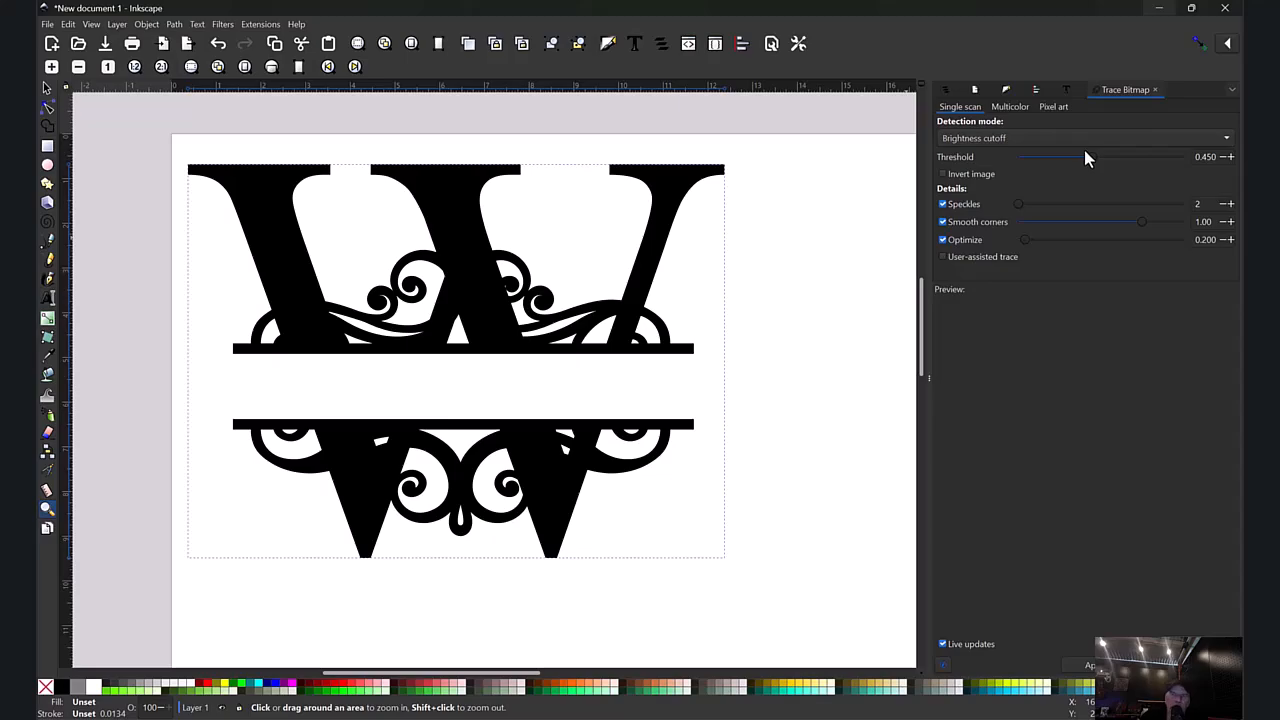
left_click(1068, 91)
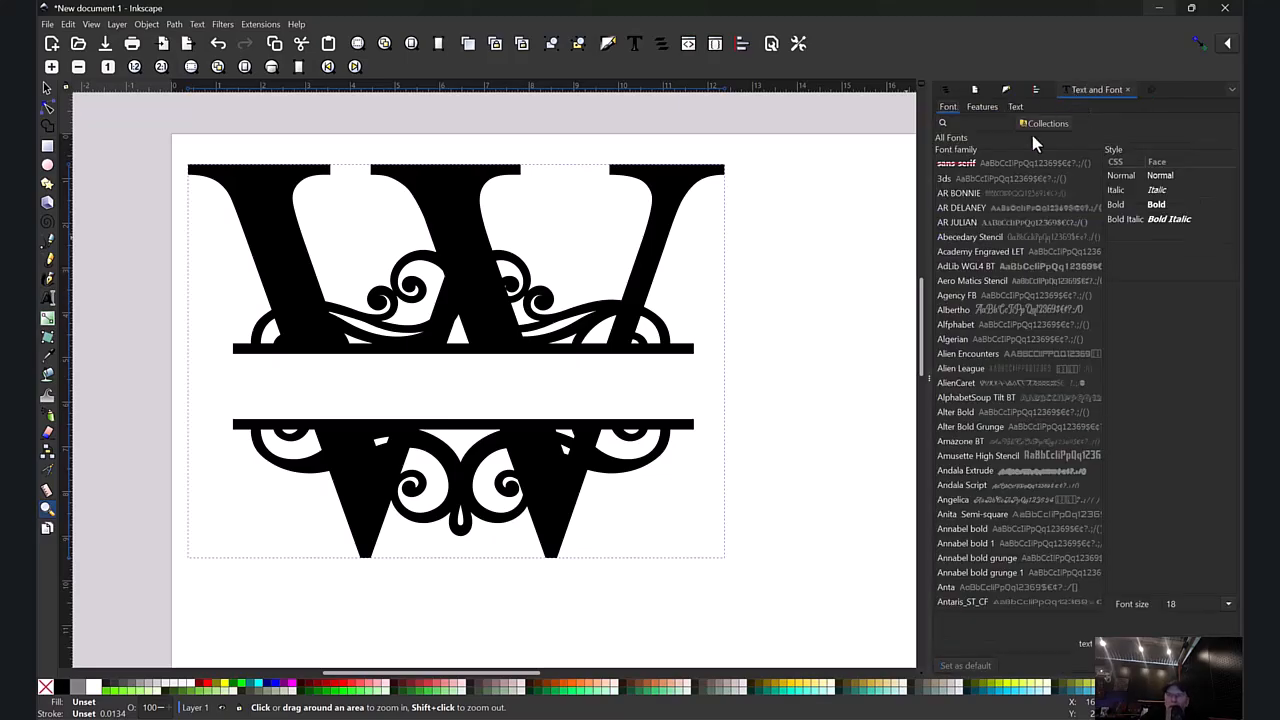
left_click(960, 324)
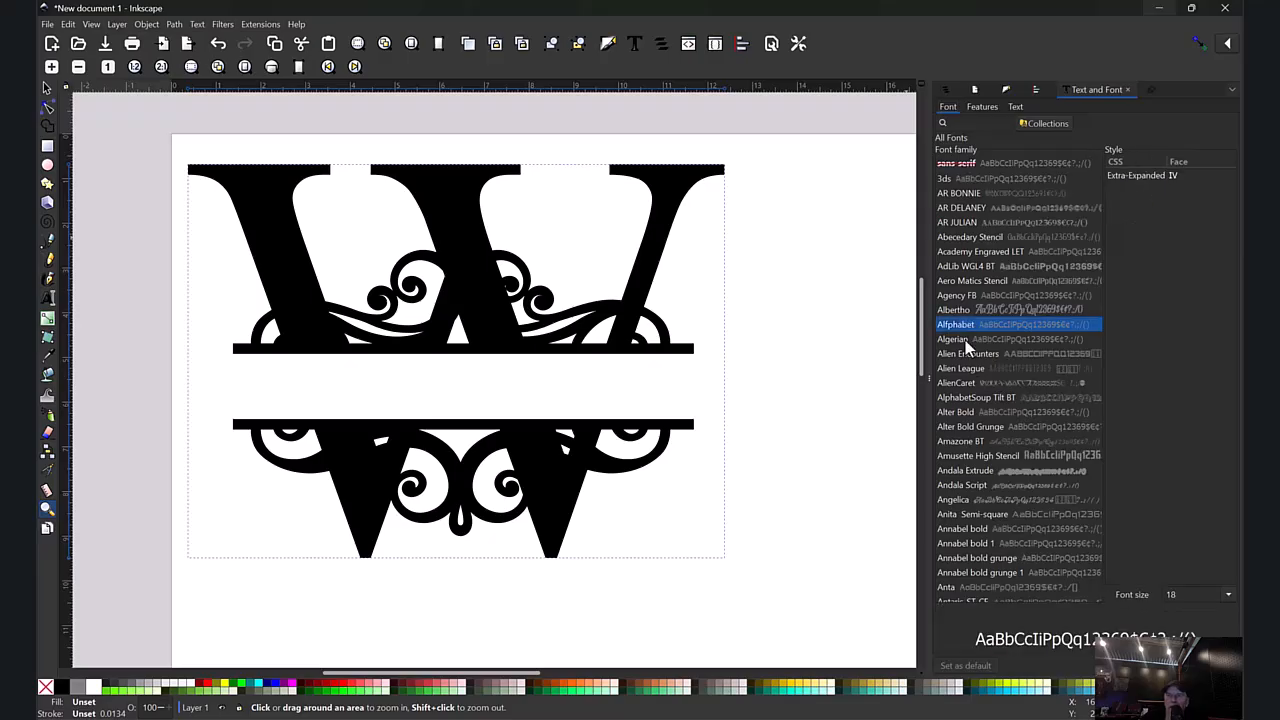
left_click(960, 383)
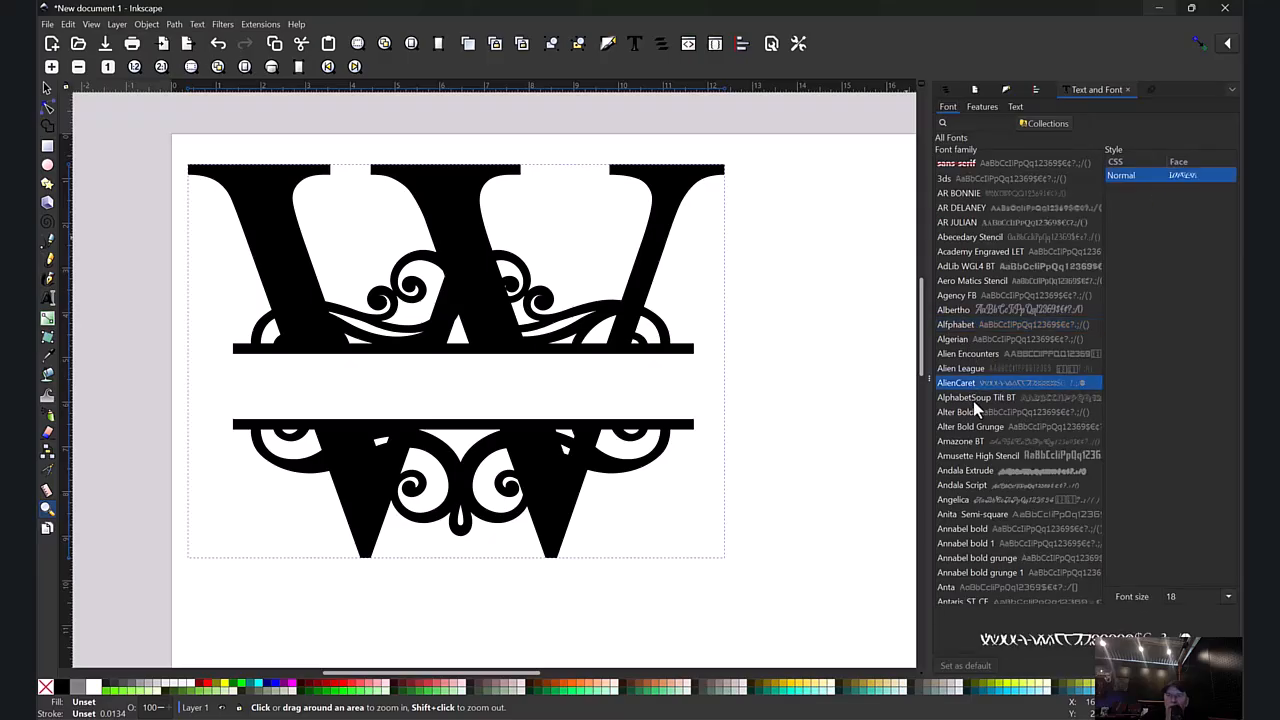
left_click(975, 412)
left_click(981, 456)
left_click(982, 500)
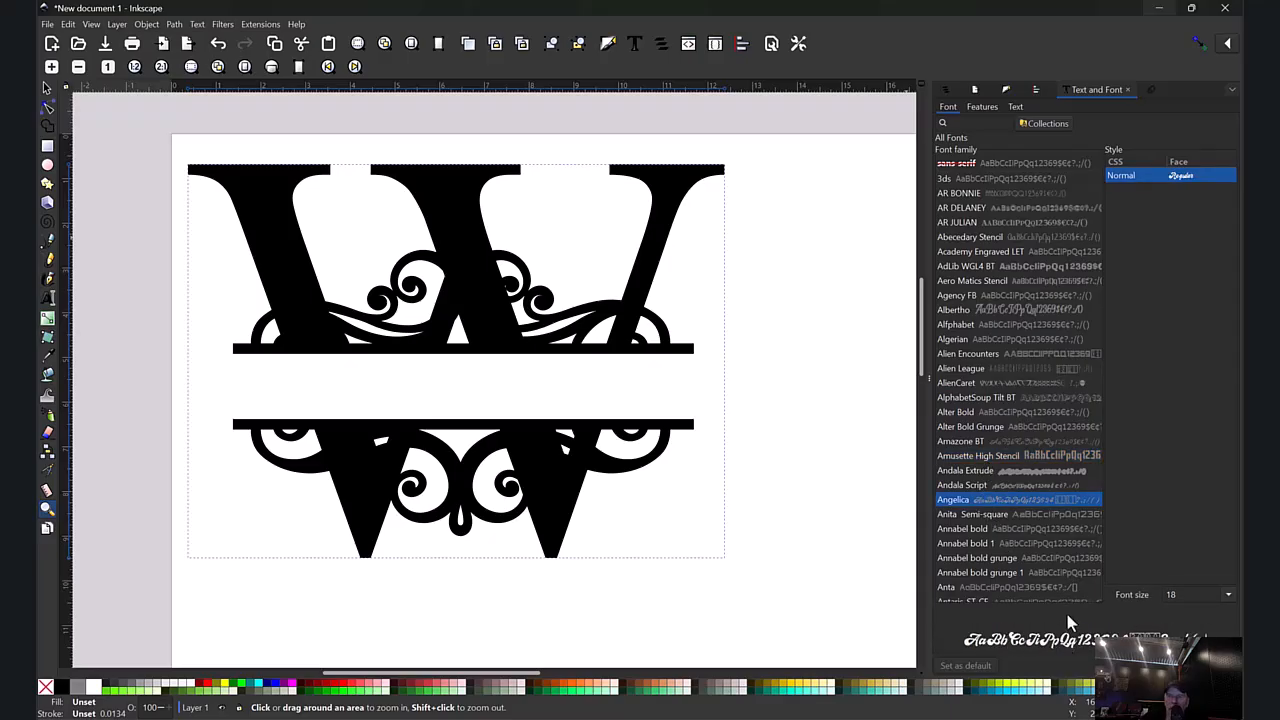
left_click(995, 543)
scroll(1000, 470, "down", 4)
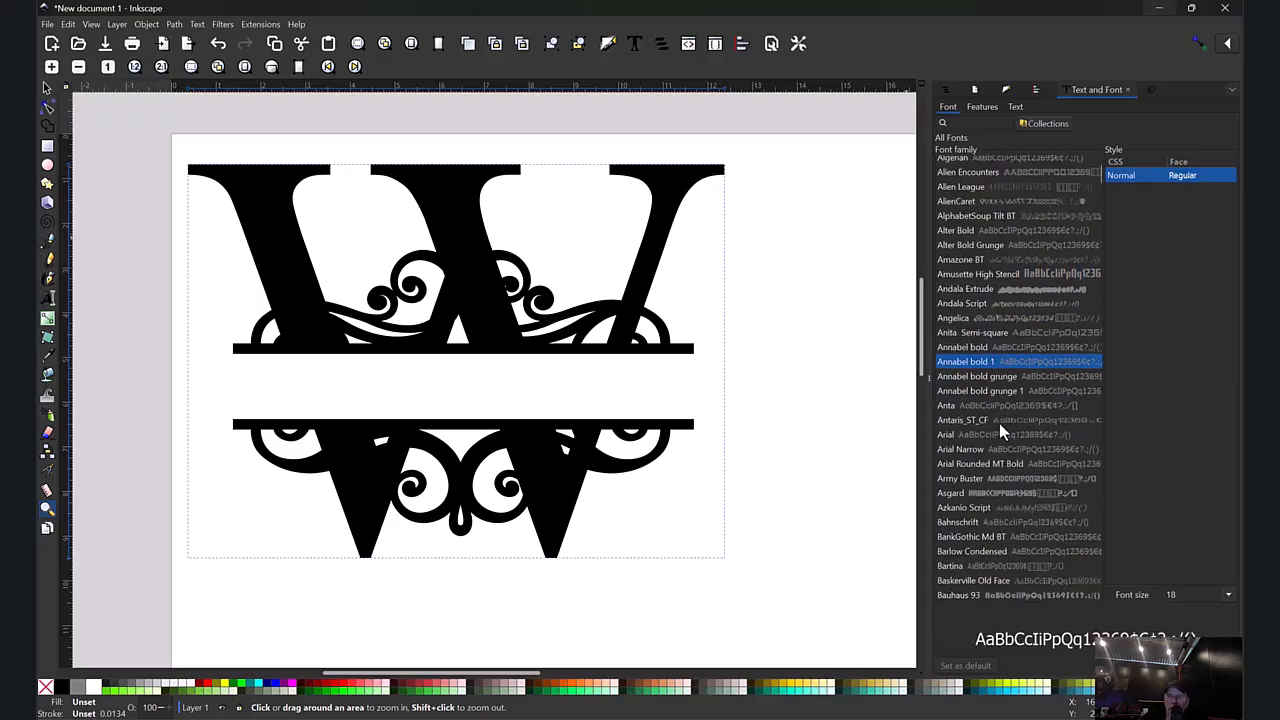
left_click(999, 422)
scroll(999, 422, "down", 2)
left_click(992, 459)
left_click(988, 519)
left_click(988, 531)
left_click(1008, 461)
left_click(1008, 535)
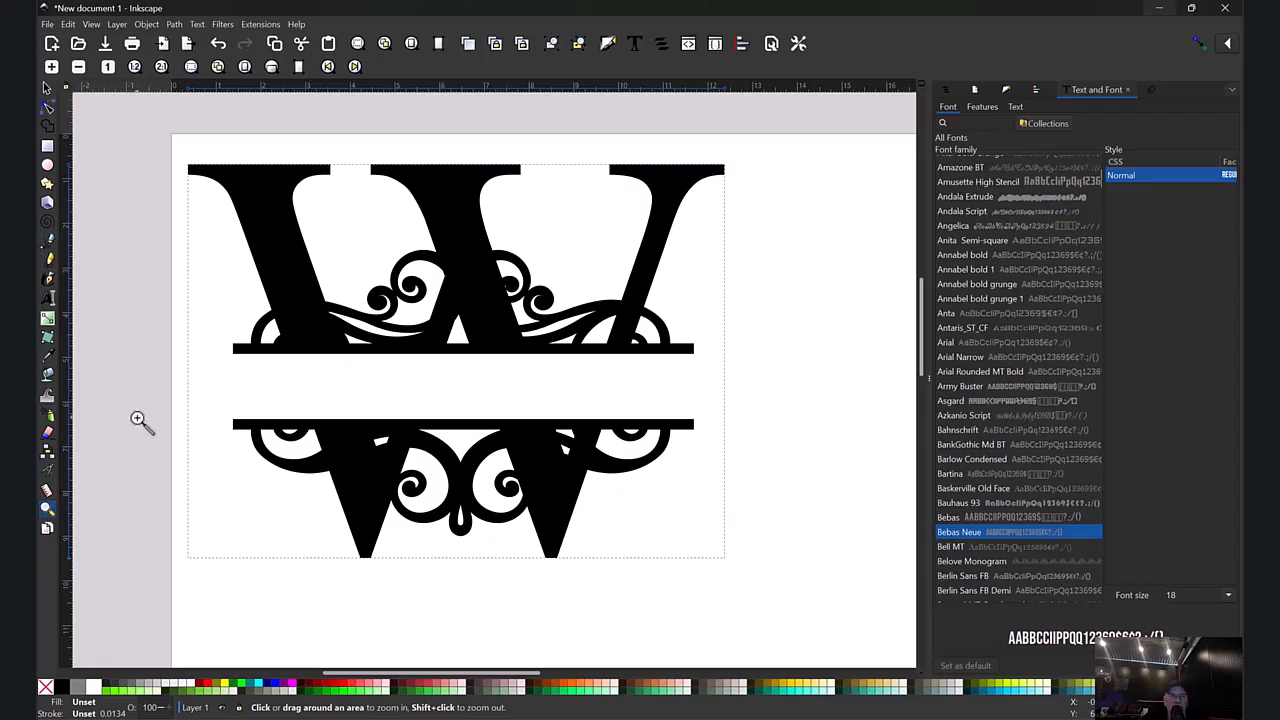
Add the family name in capitals as text in the gap between the monogram's two horizontal bars.
left_click(47, 298)
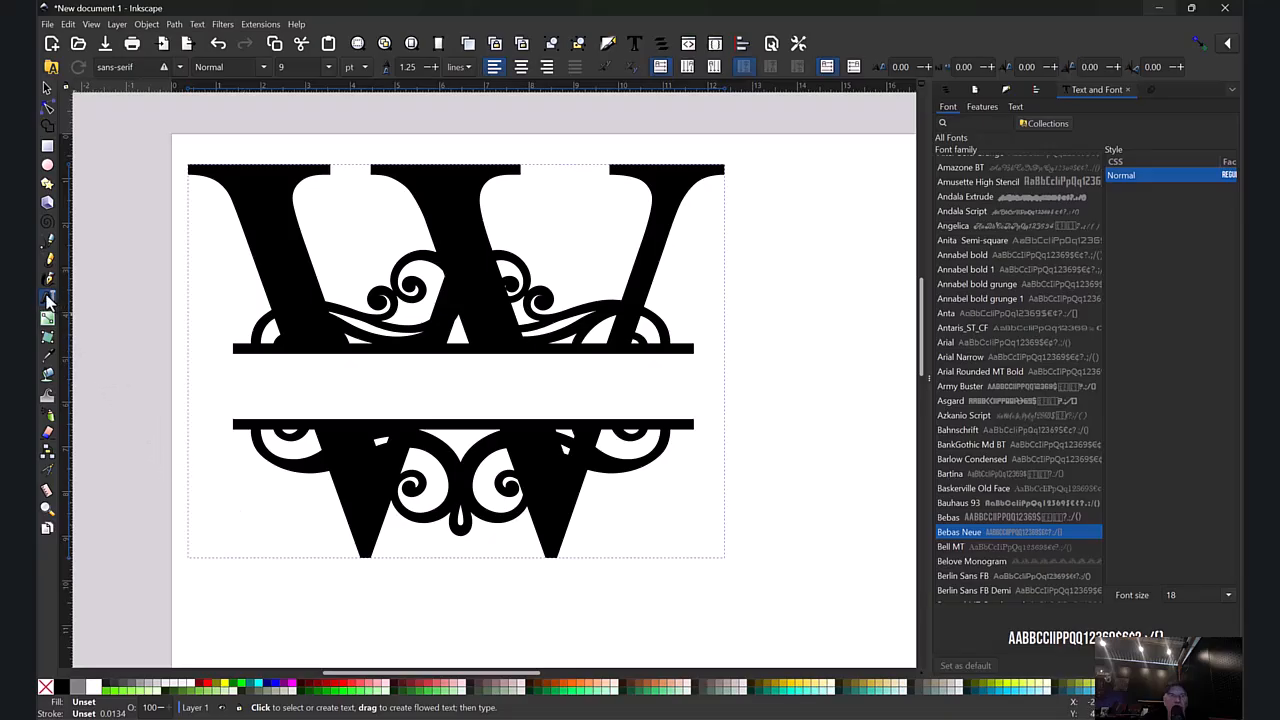
left_click(259, 404)
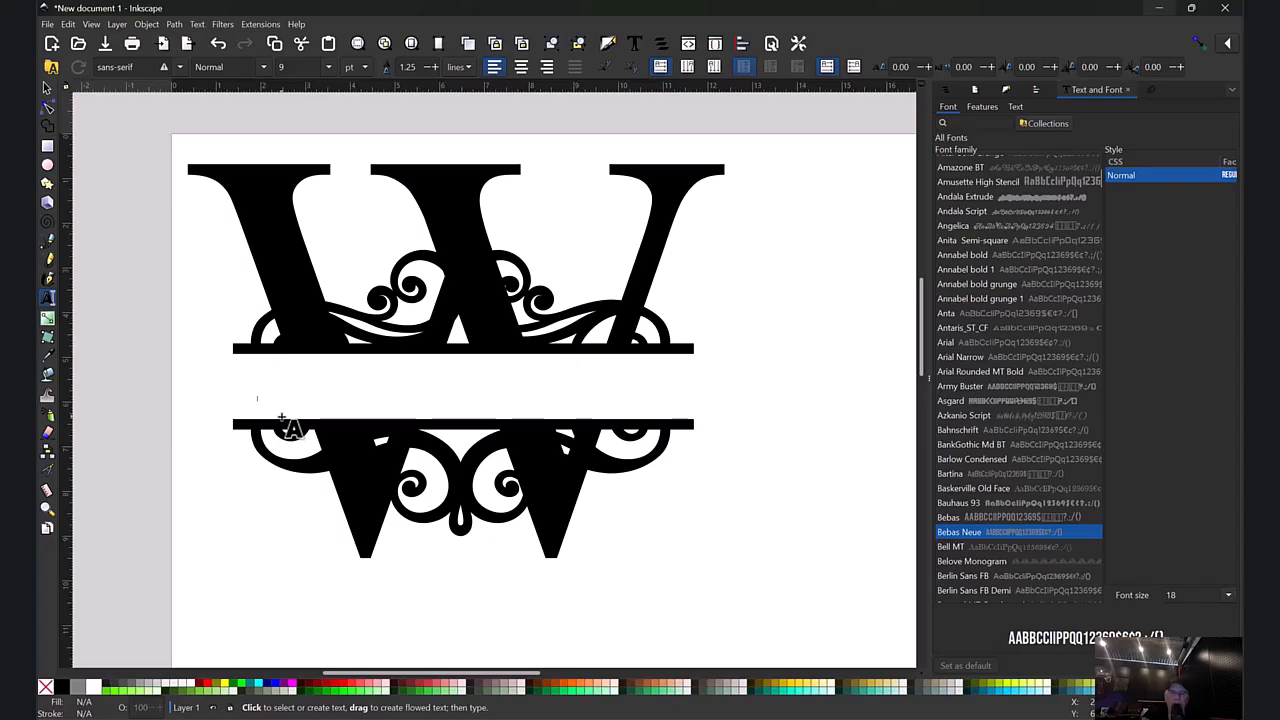
type("WOTEN")
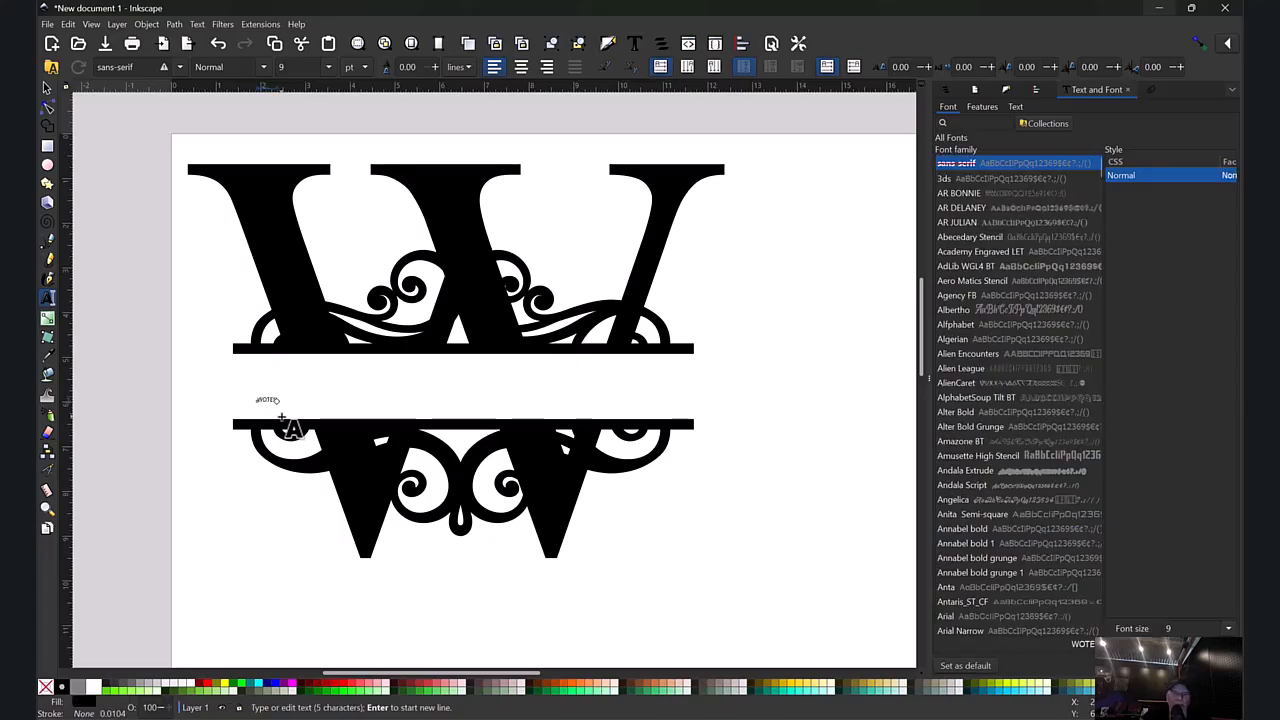
Scale the name text to about 8.5 in wide and 1.56 in high, positioned to touch both monogram bars.
left_click(47, 90)
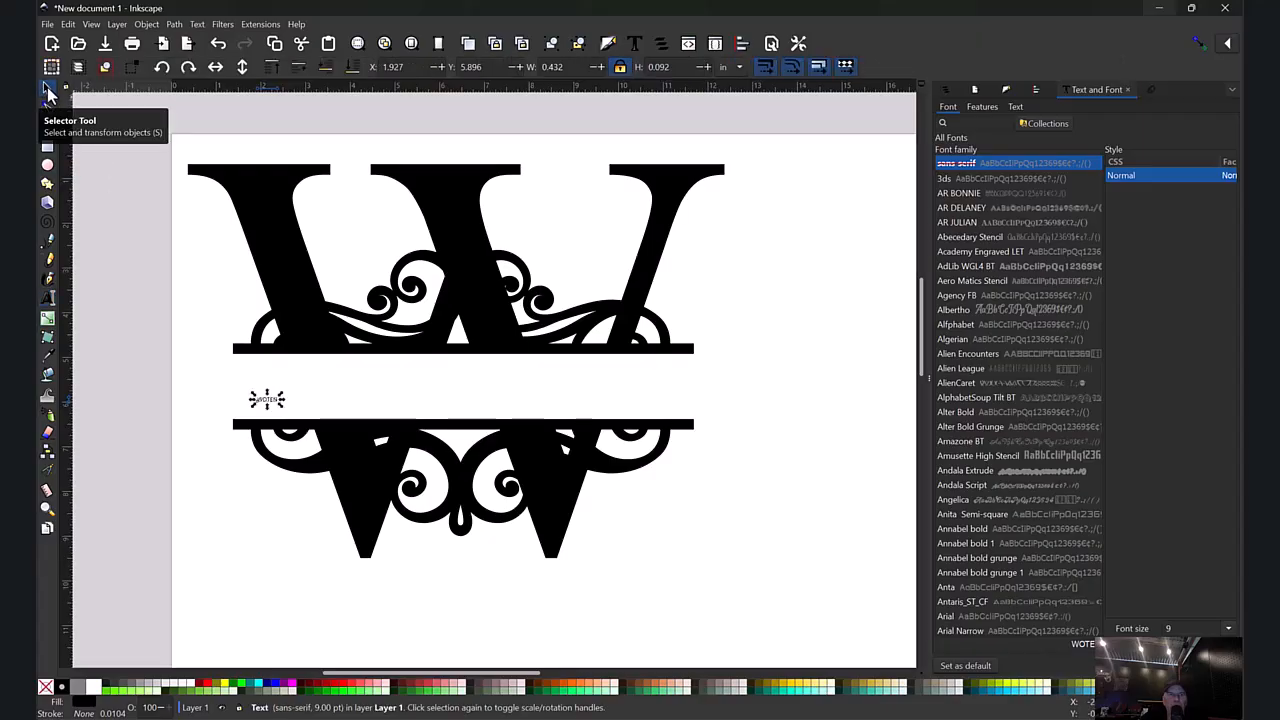
left_click_drag(285, 408, 588, 362)
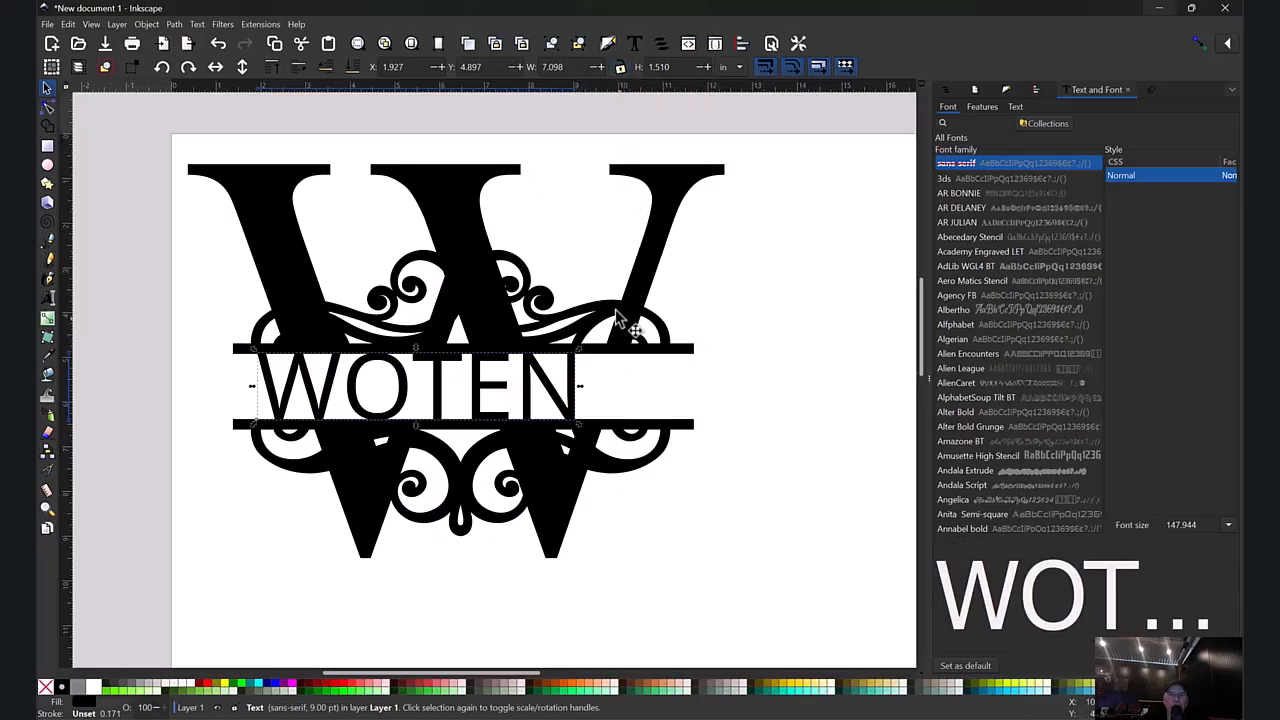
left_click_drag(582, 390, 645, 400)
mouse_move(477, 383)
left_mouse_down()
mouse_move(492, 383)
mouse_move(491, 337)
mouse_move(529, 409)
mouse_move(507, 343)
mouse_move(462, 371)
left_mouse_up()
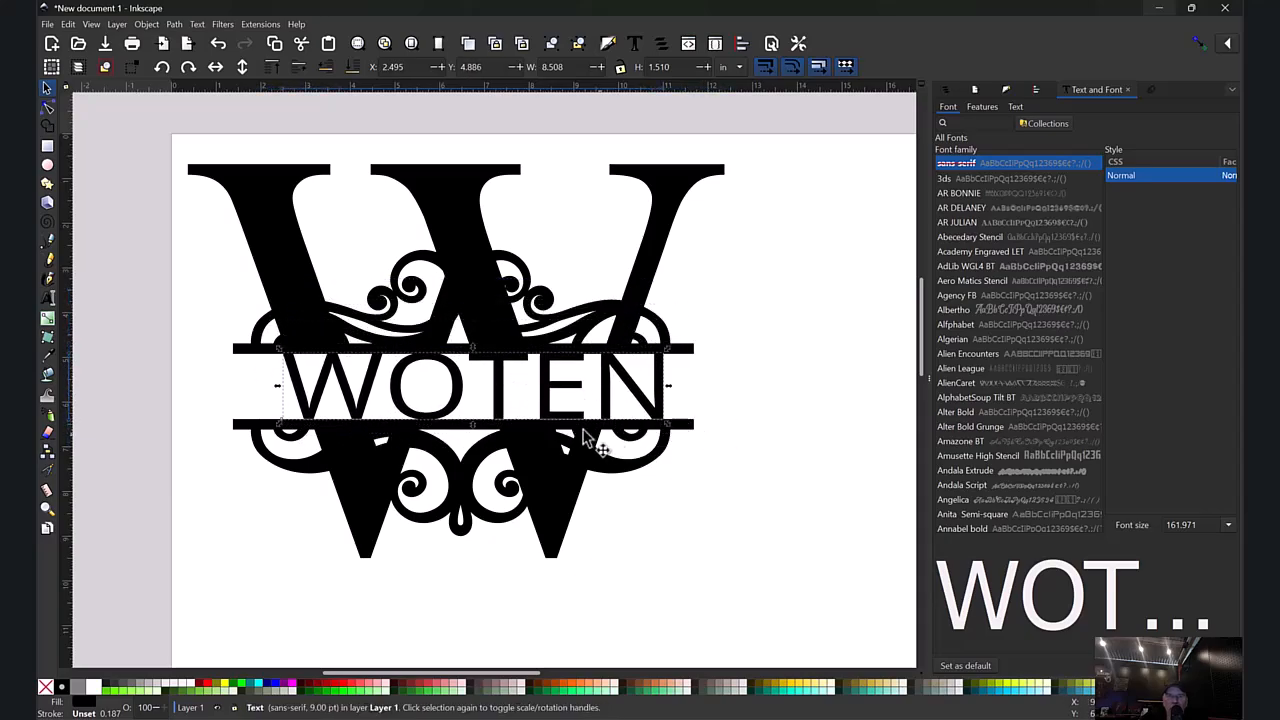
left_click_drag(478, 432, 479, 437)
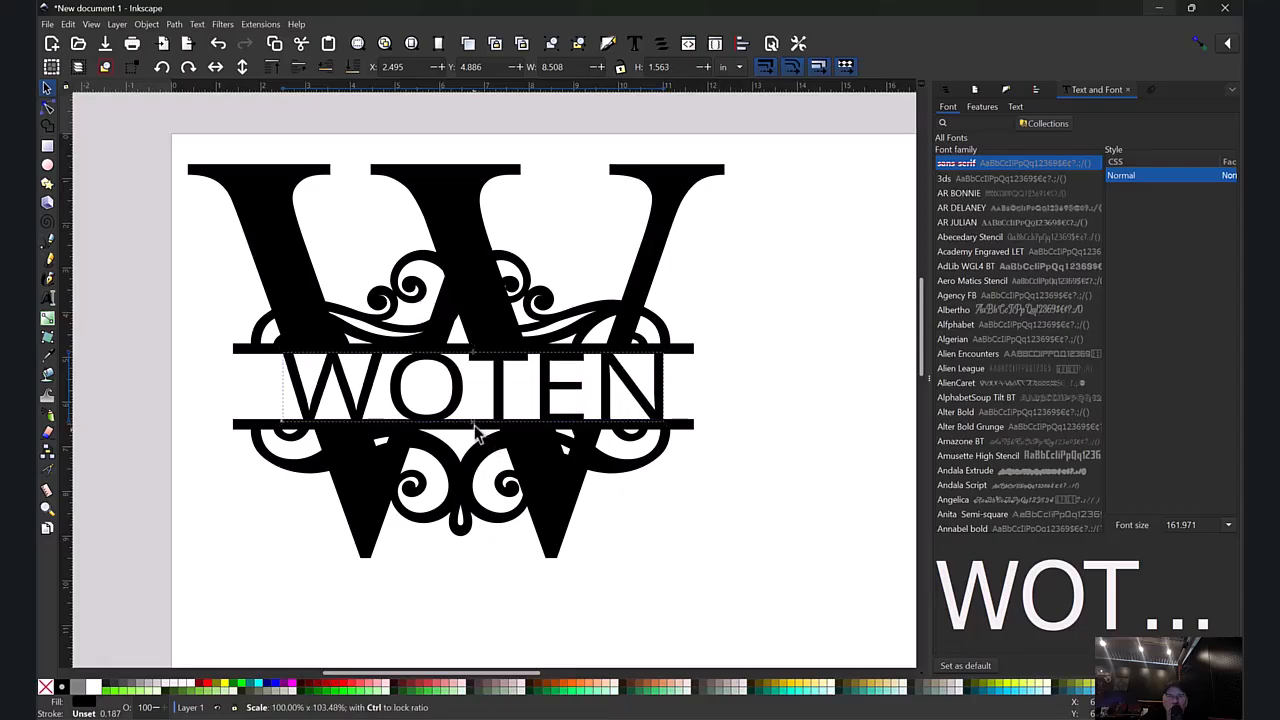
left_click(724, 378)
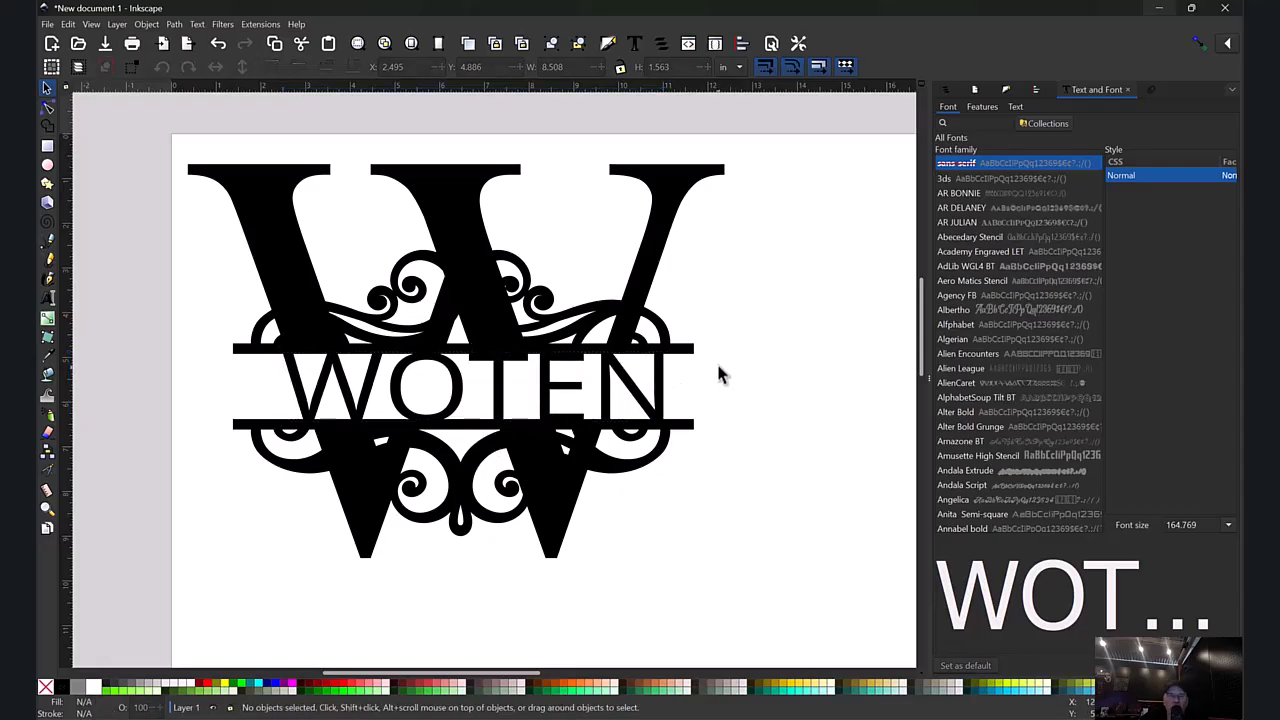
Try to merge the name text and the monogram group into one shape with Union.
left_click(498, 393)
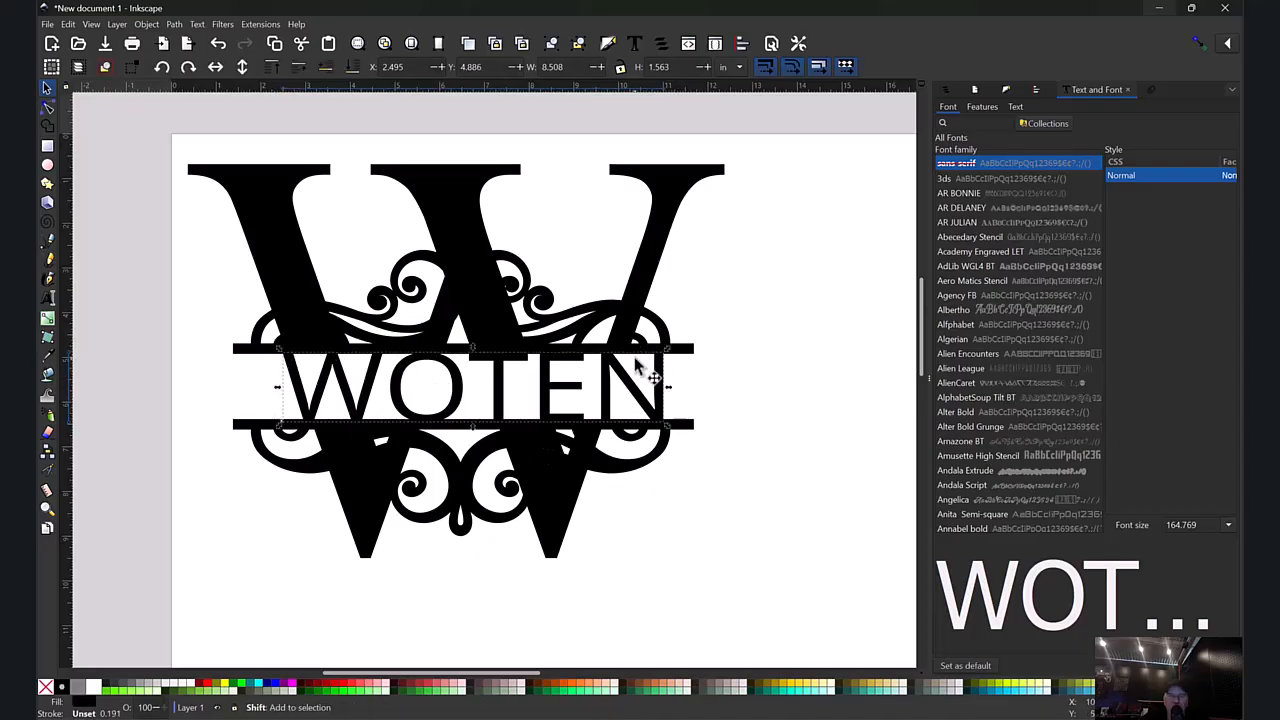
left_click(455, 220, "shift")
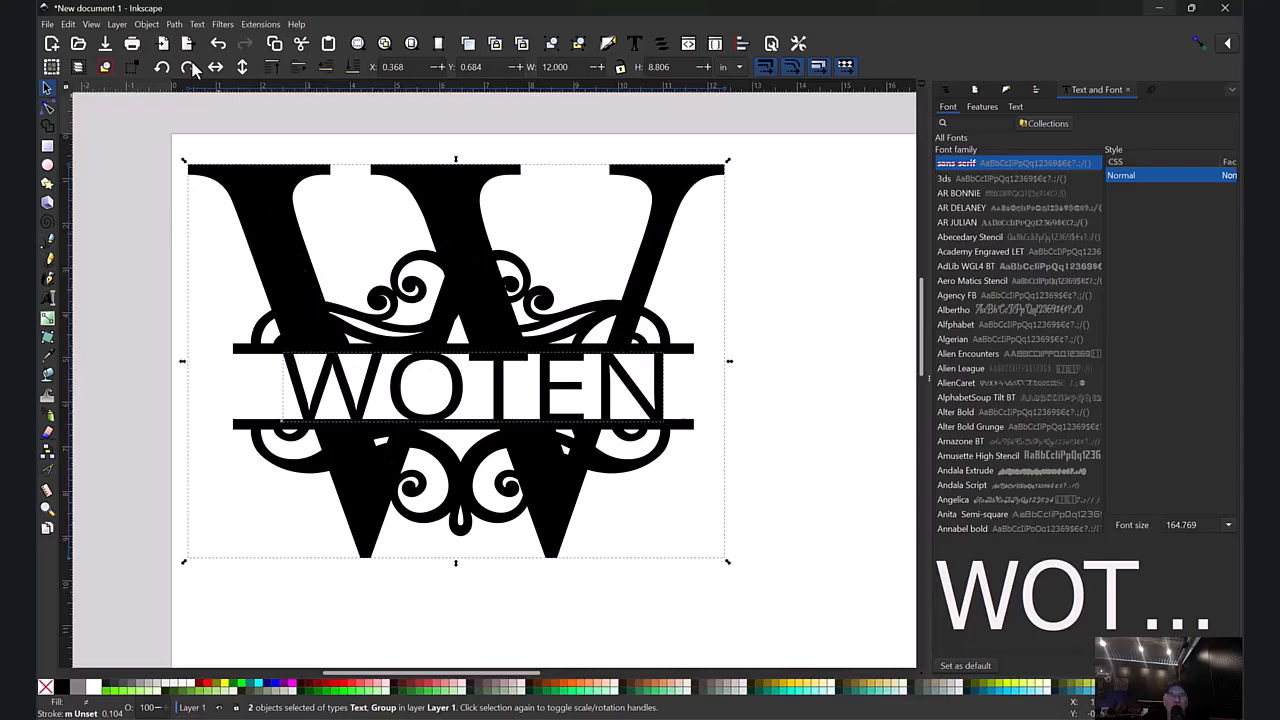
left_click(173, 25)
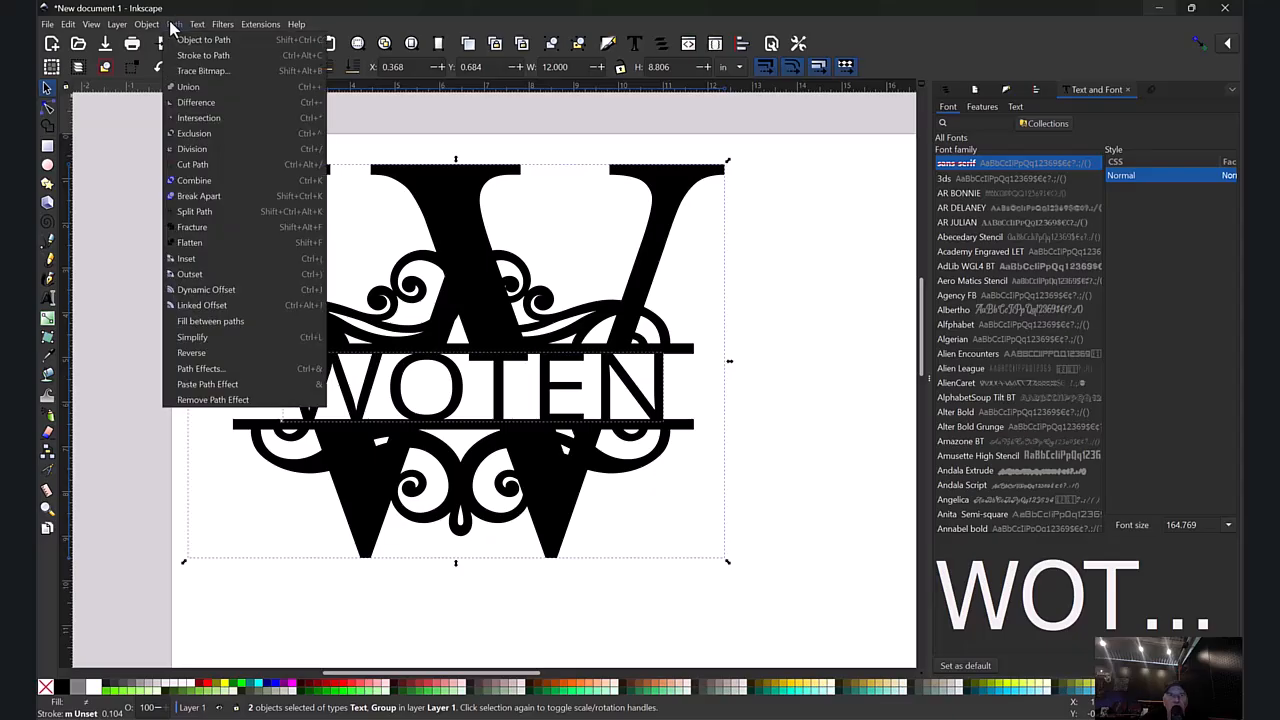
left_click(195, 88)
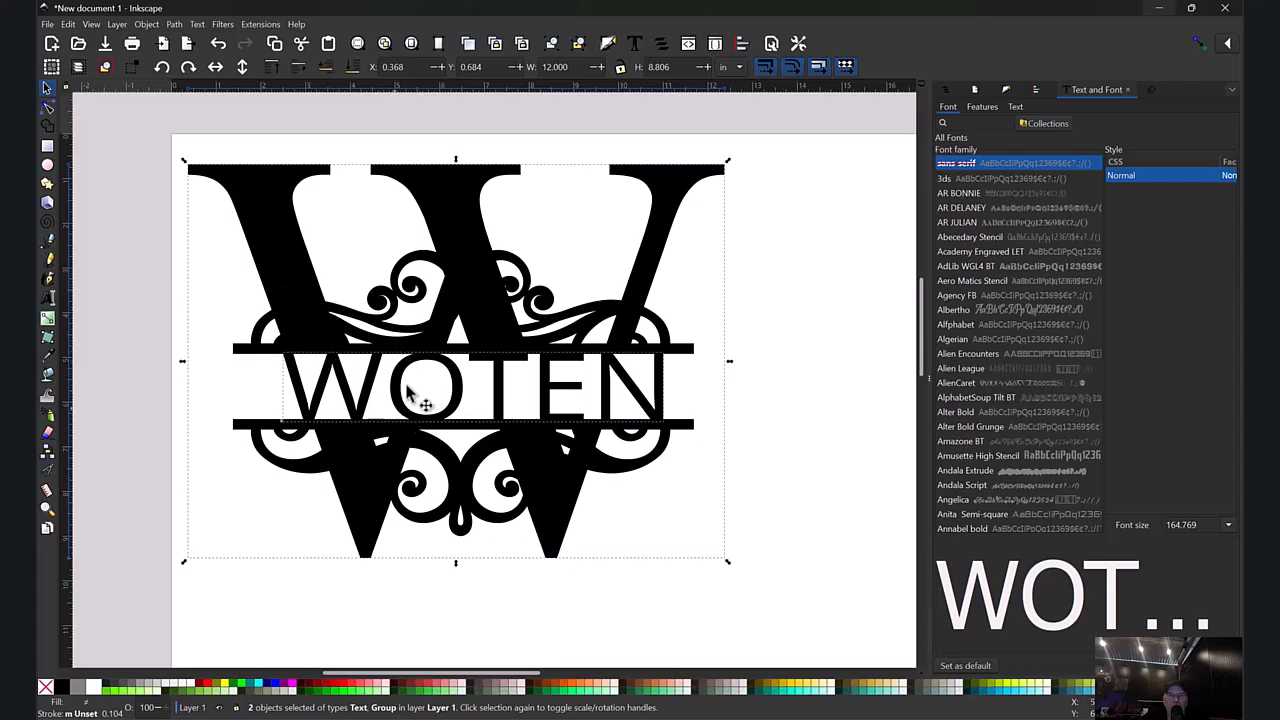
left_click(744, 387)
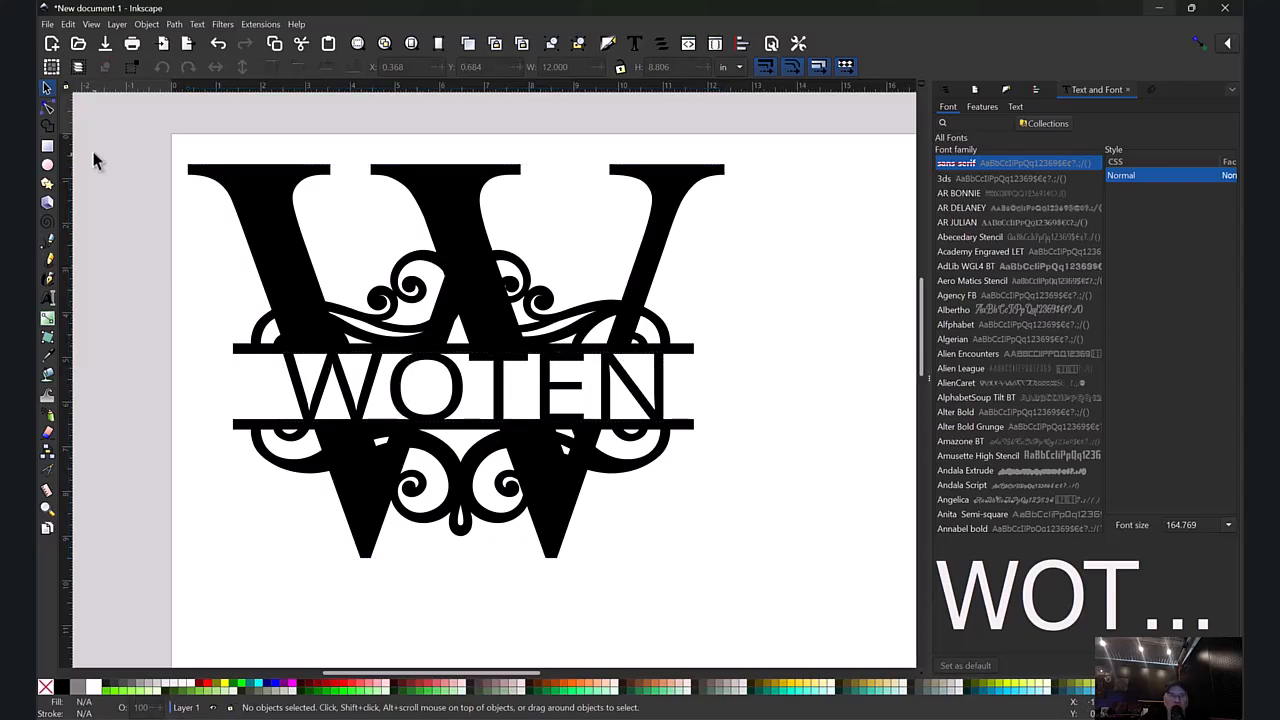
Center the monogram and the name text horizontally and vertically on the page.
left_click_drag(120, 127, 834, 477)
scroll(728, 394, "up", 2)
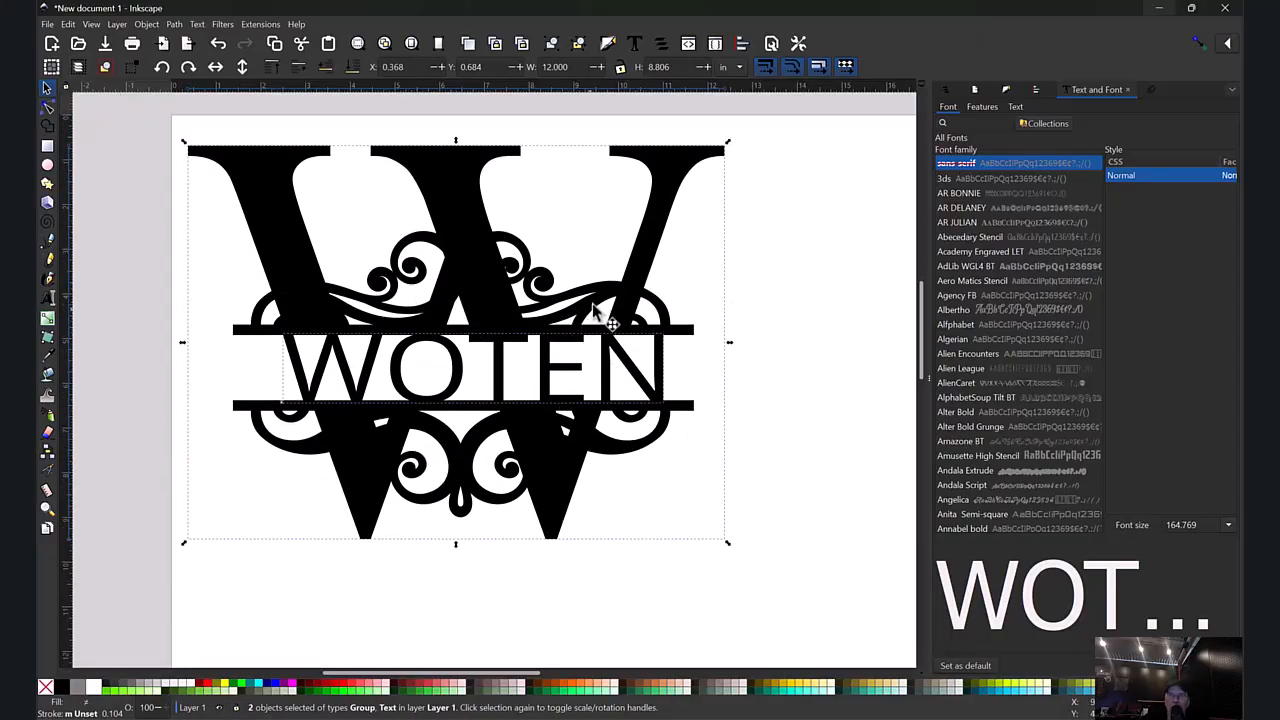
left_click(1037, 92)
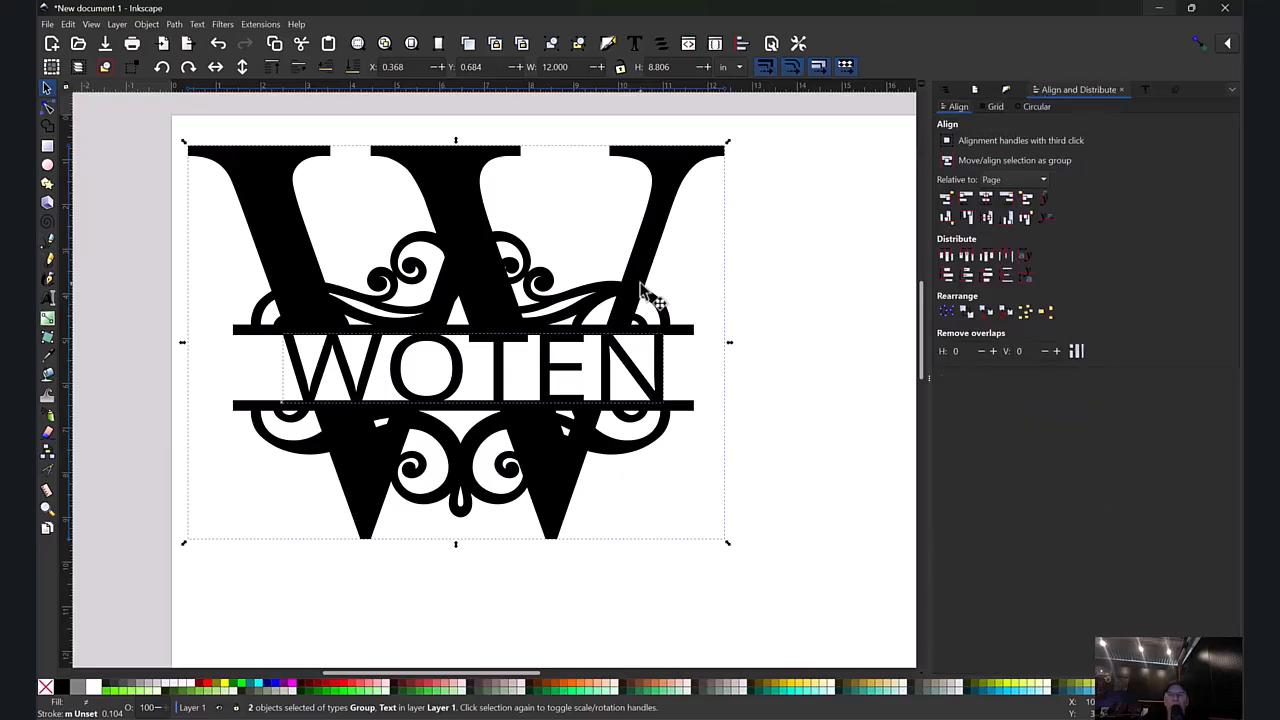
left_click(986, 199)
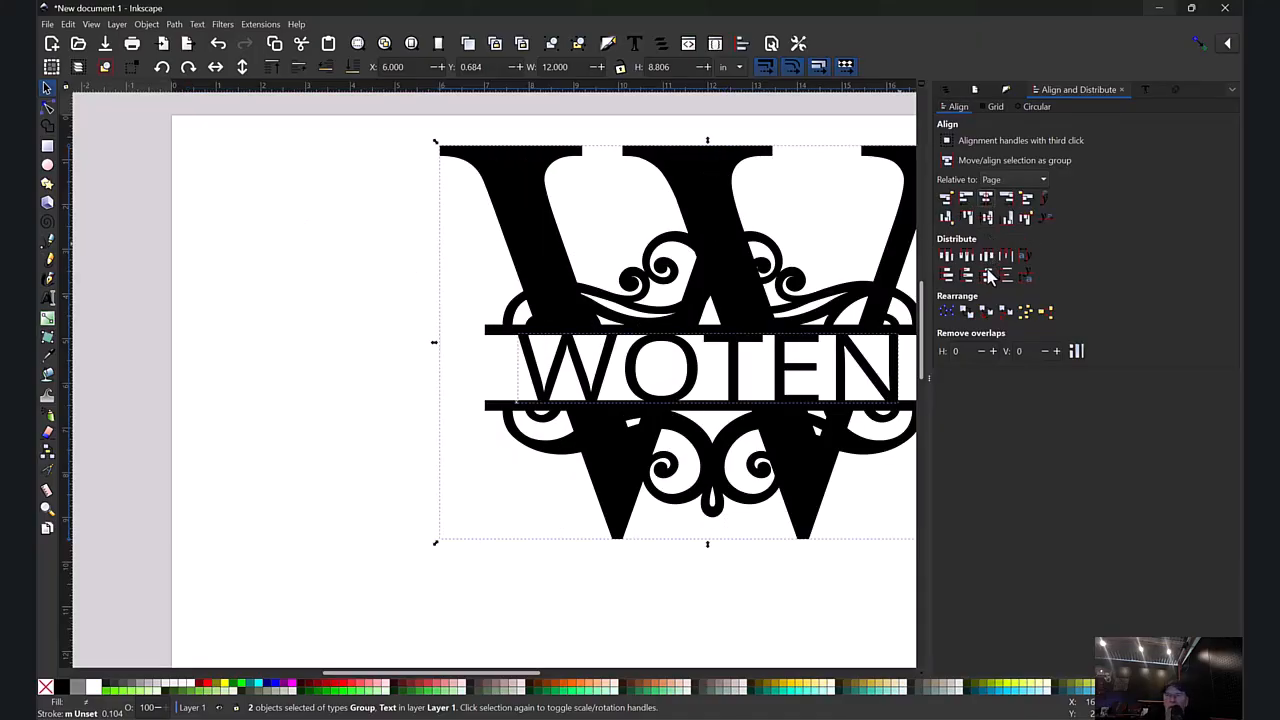
left_click(987, 216)
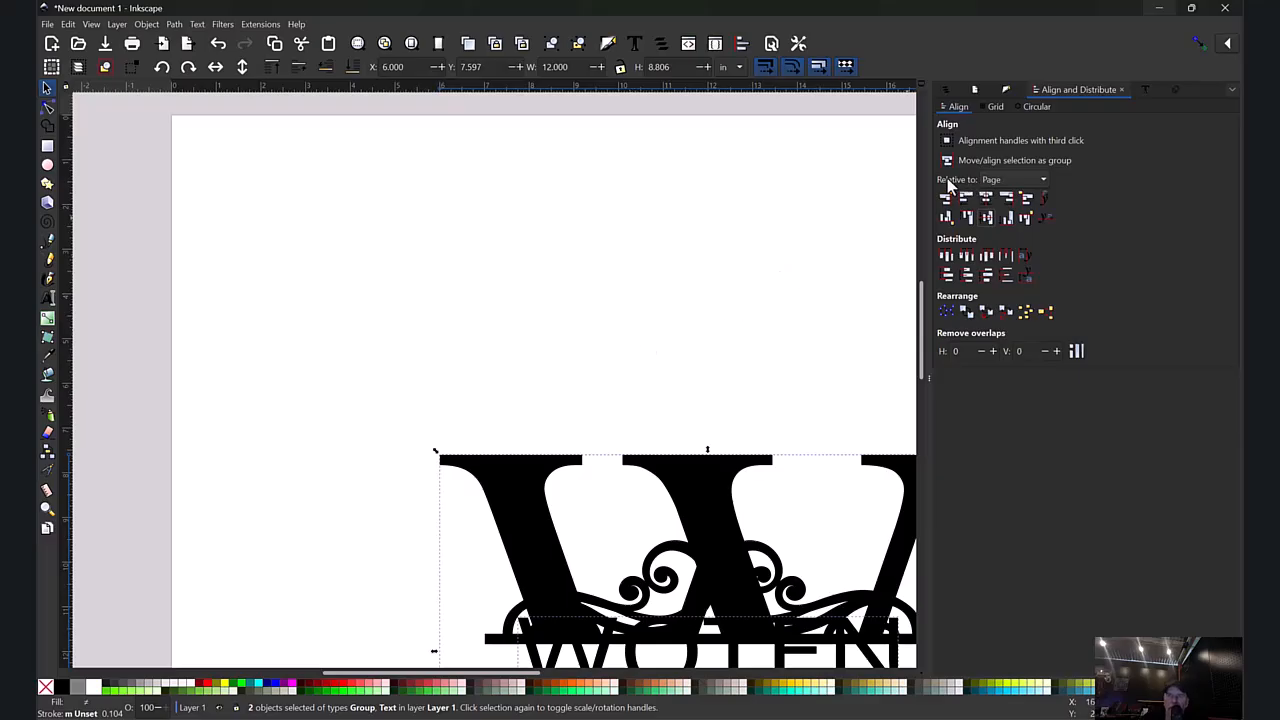
Set the alignment reference to First selected and move the monogram and text together back to the page's upper-left corner.
left_click(1012, 180)
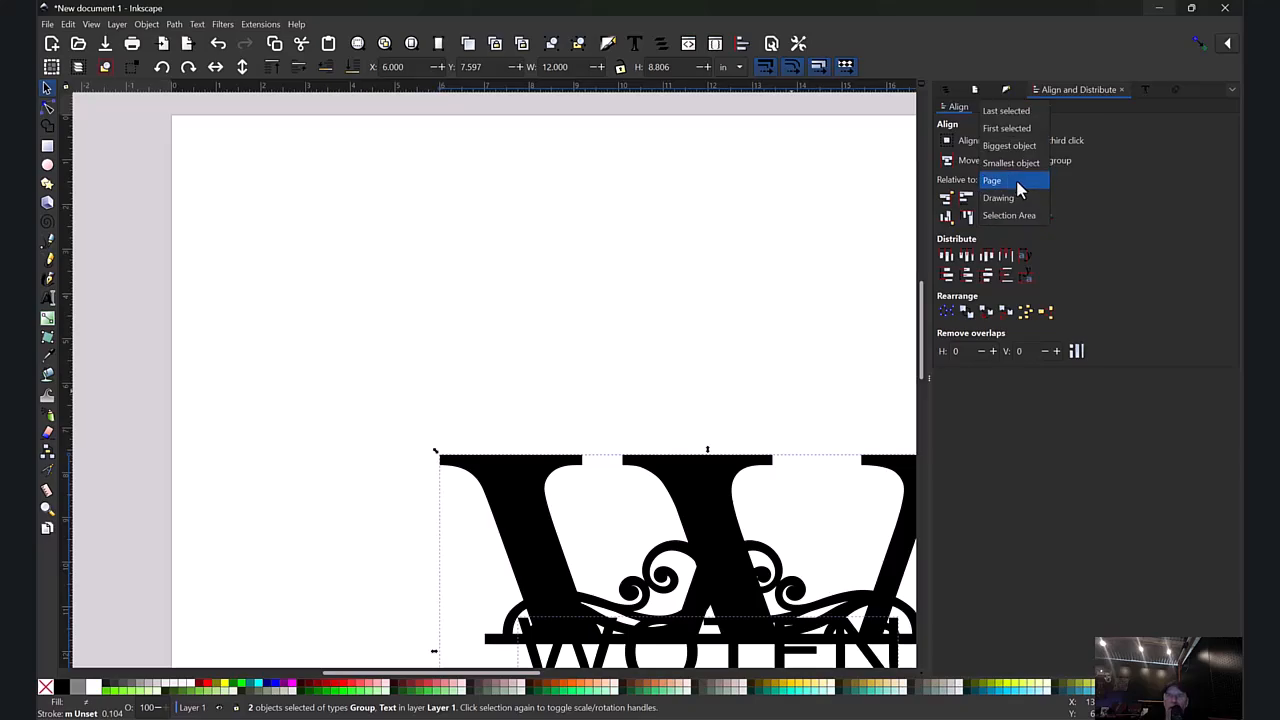
left_click(1005, 128)
left_click_drag(726, 549, 479, 225)
left_click(920, 430)
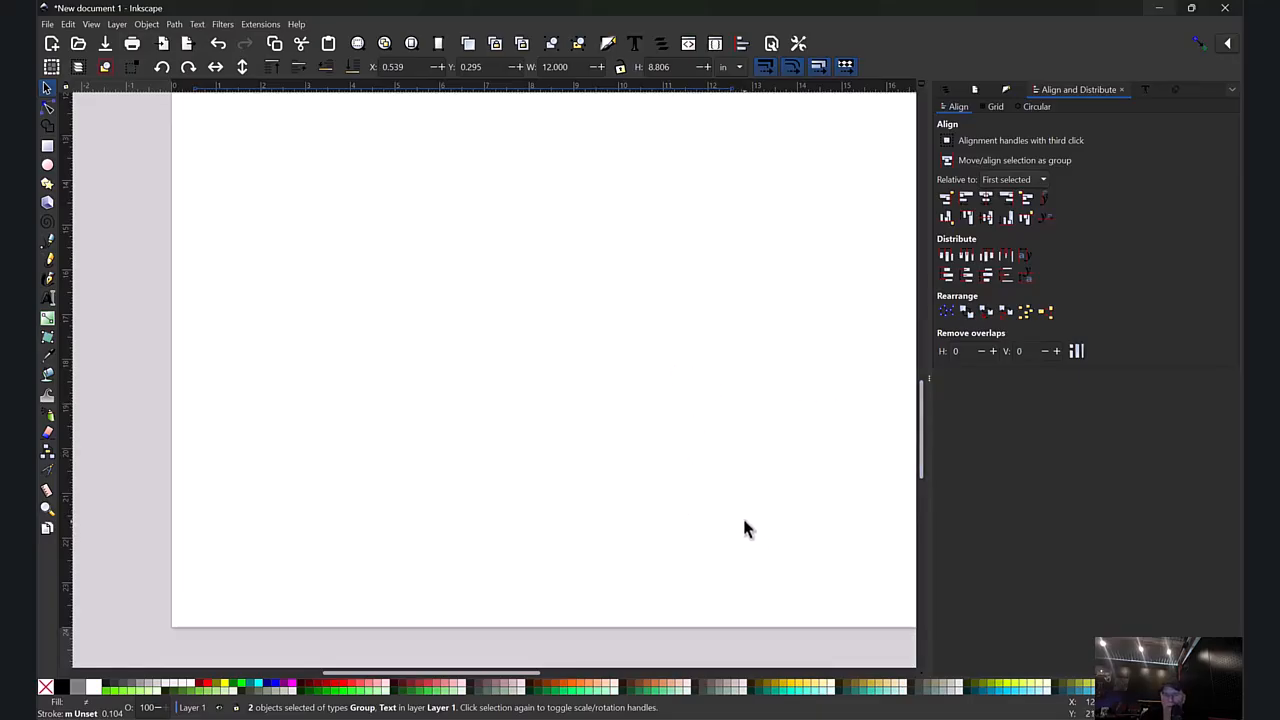
scroll(745, 530, "down", 2, "ctrl")
scroll(700, 490, "down", 1, "ctrl")
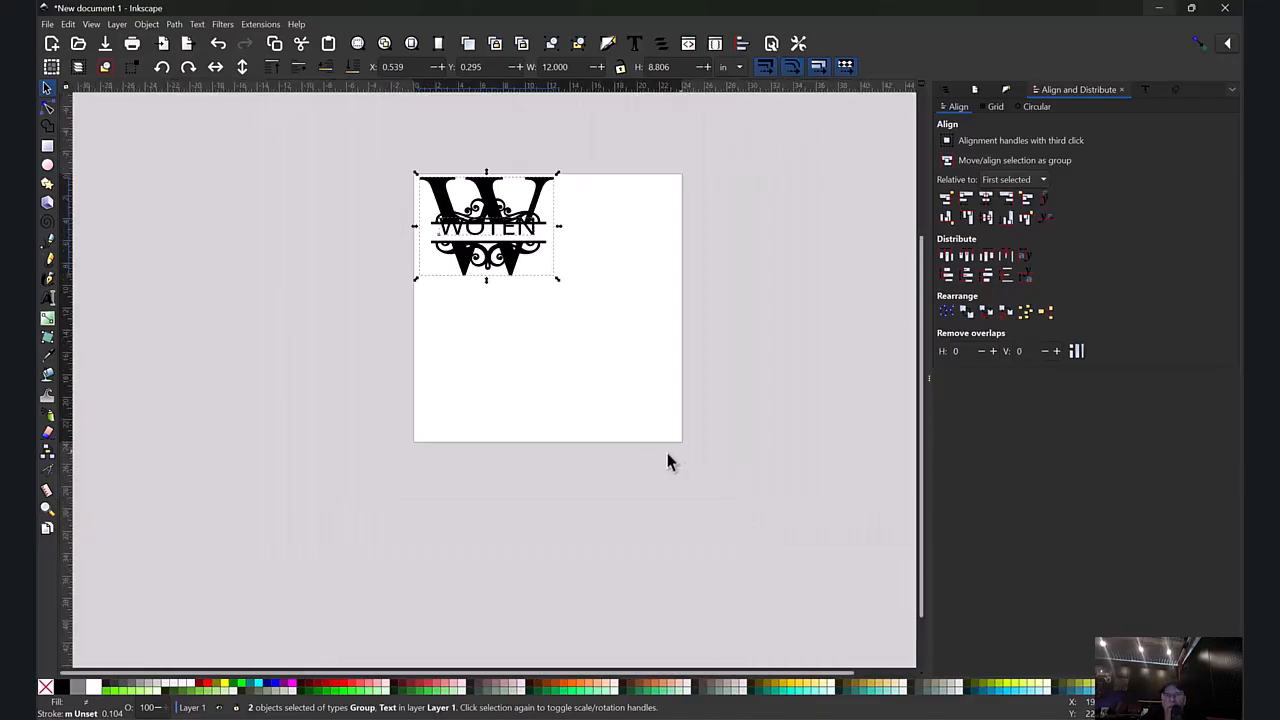
scroll(631, 423, "up", 3)
scroll(610, 390, "up", 4, "ctrl")
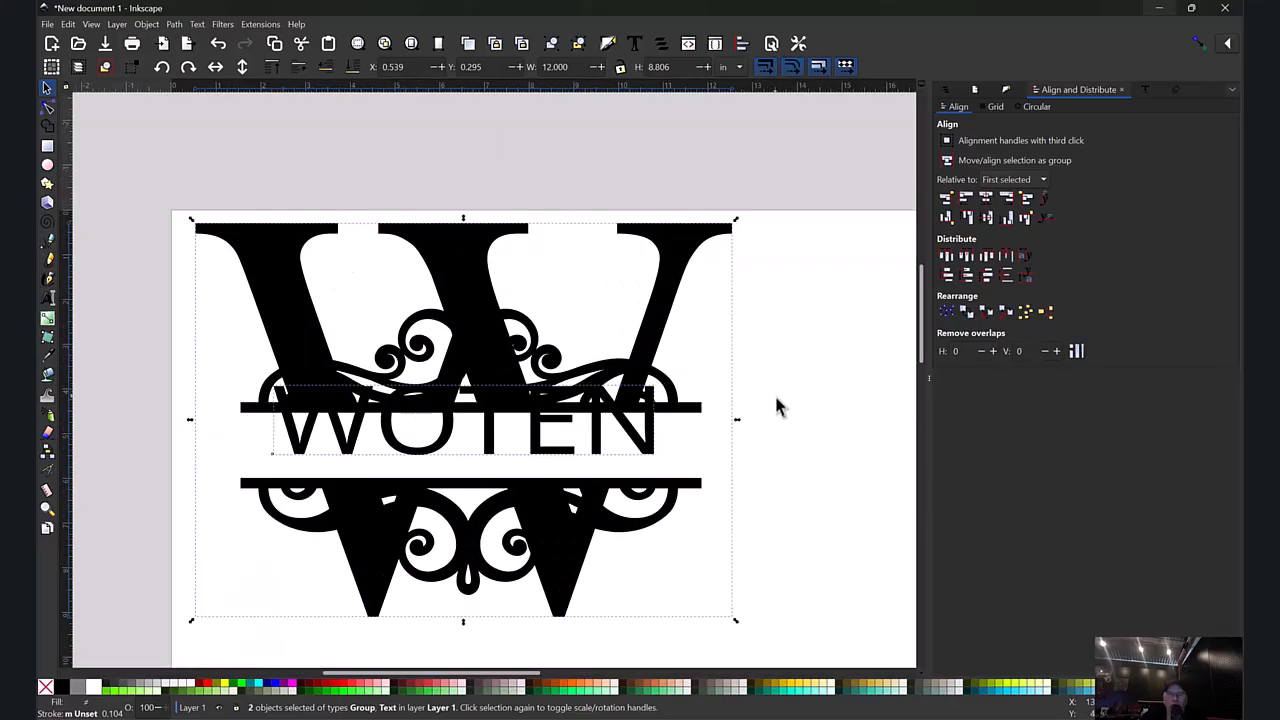
Move only the name text down so it fits between the monogram's two horizontal bars.
left_click(792, 437)
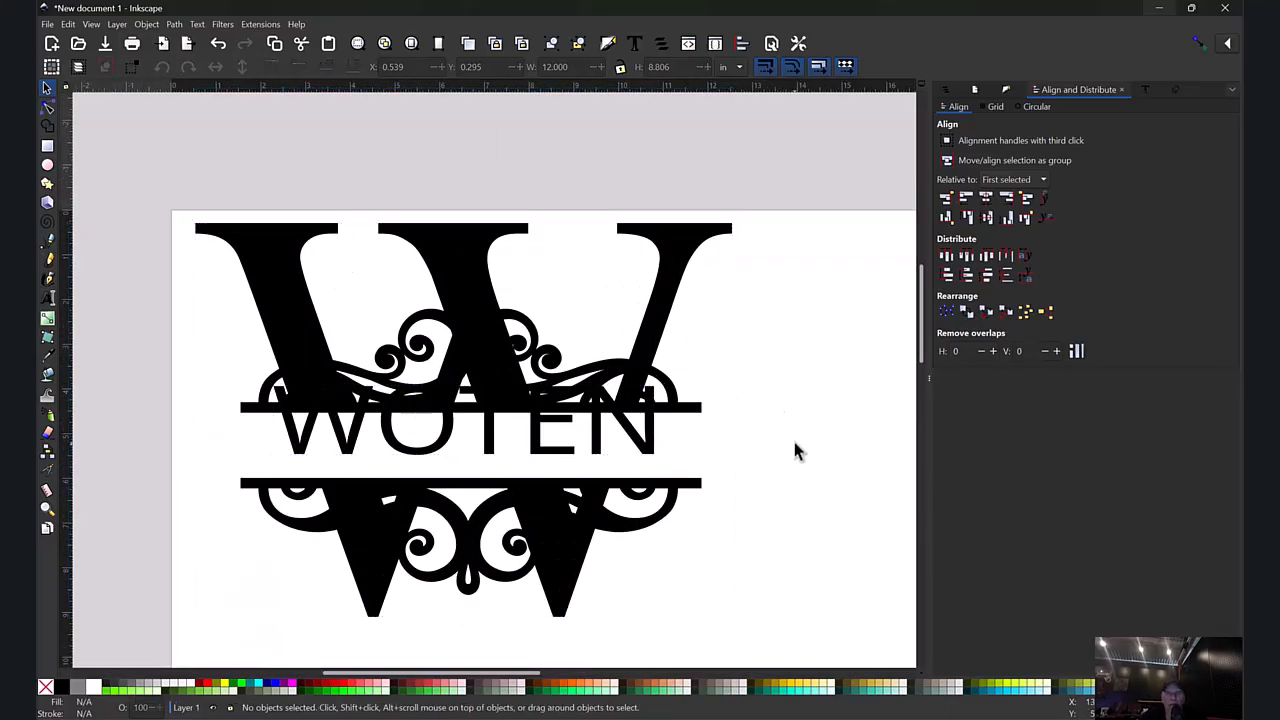
left_click(505, 448)
left_click_drag(508, 451, 491, 478)
Try to center the monogram and name text vertically relative to the first selected object.
left_click_drag(131, 168, 840, 656)
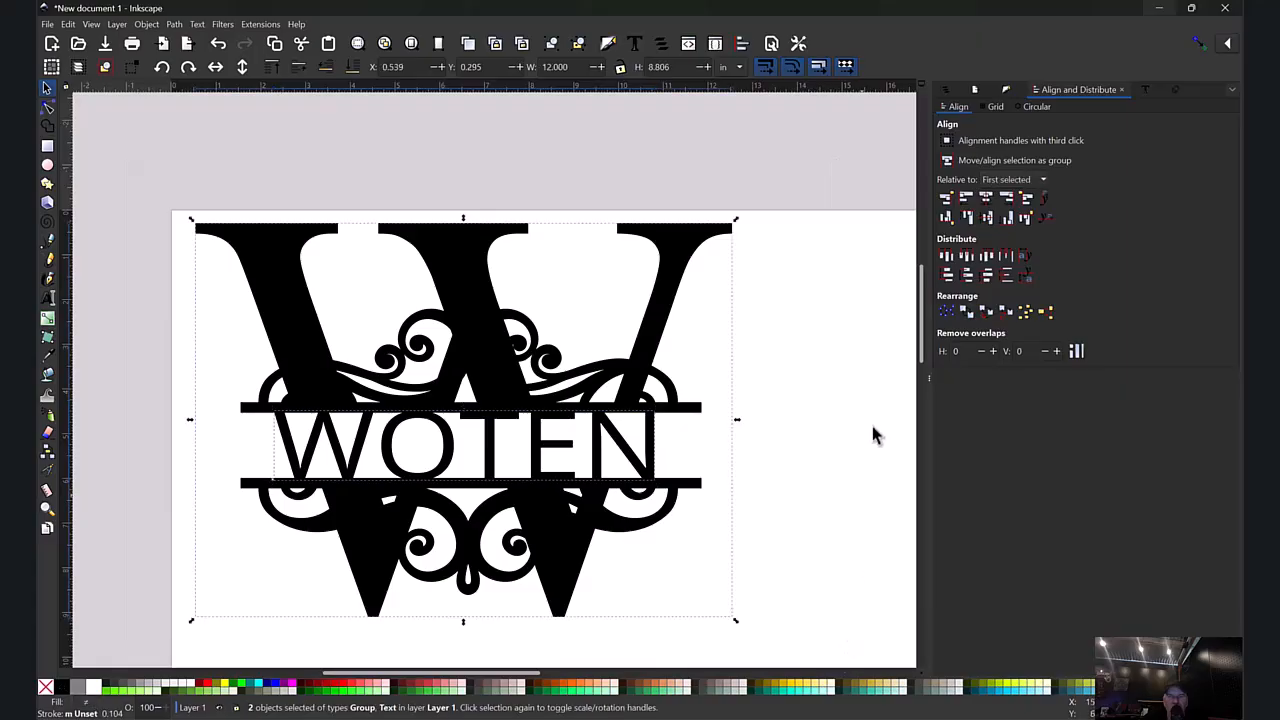
left_click(985, 217)
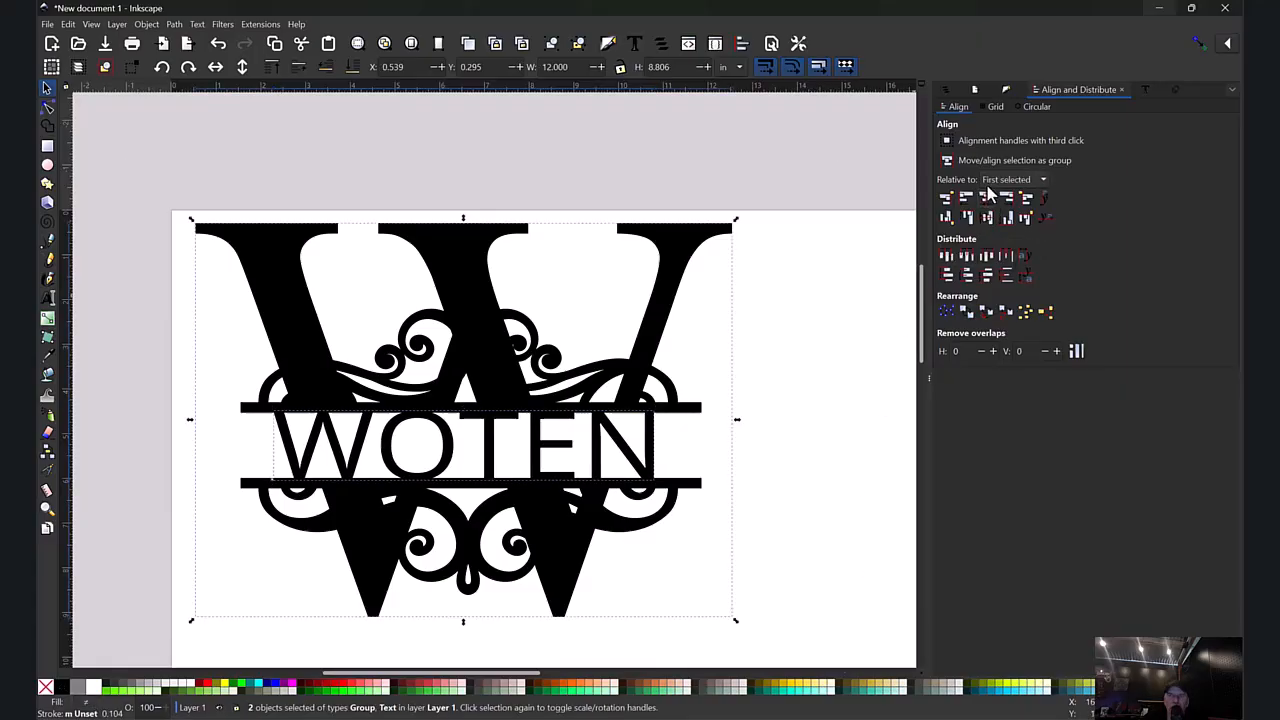
left_click(812, 422)
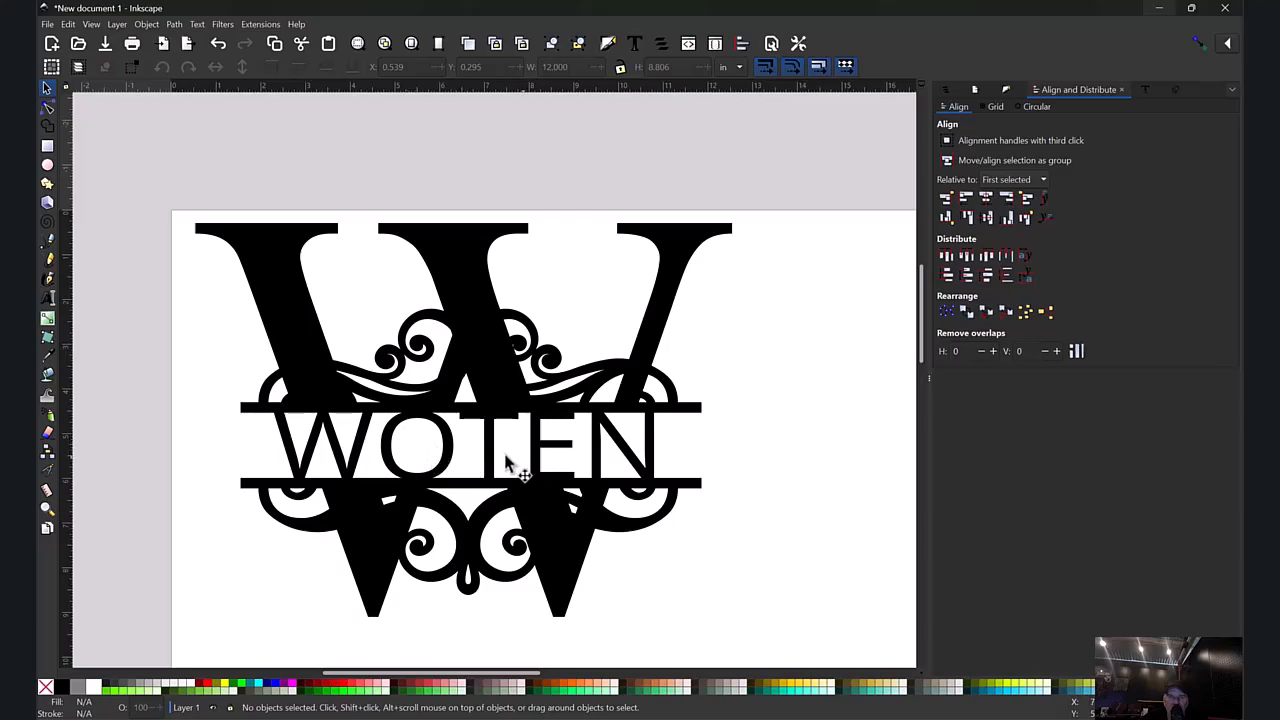
Try to unite the grouped monogram and the name text into one path with Union.
left_click_drag(148, 180, 815, 670)
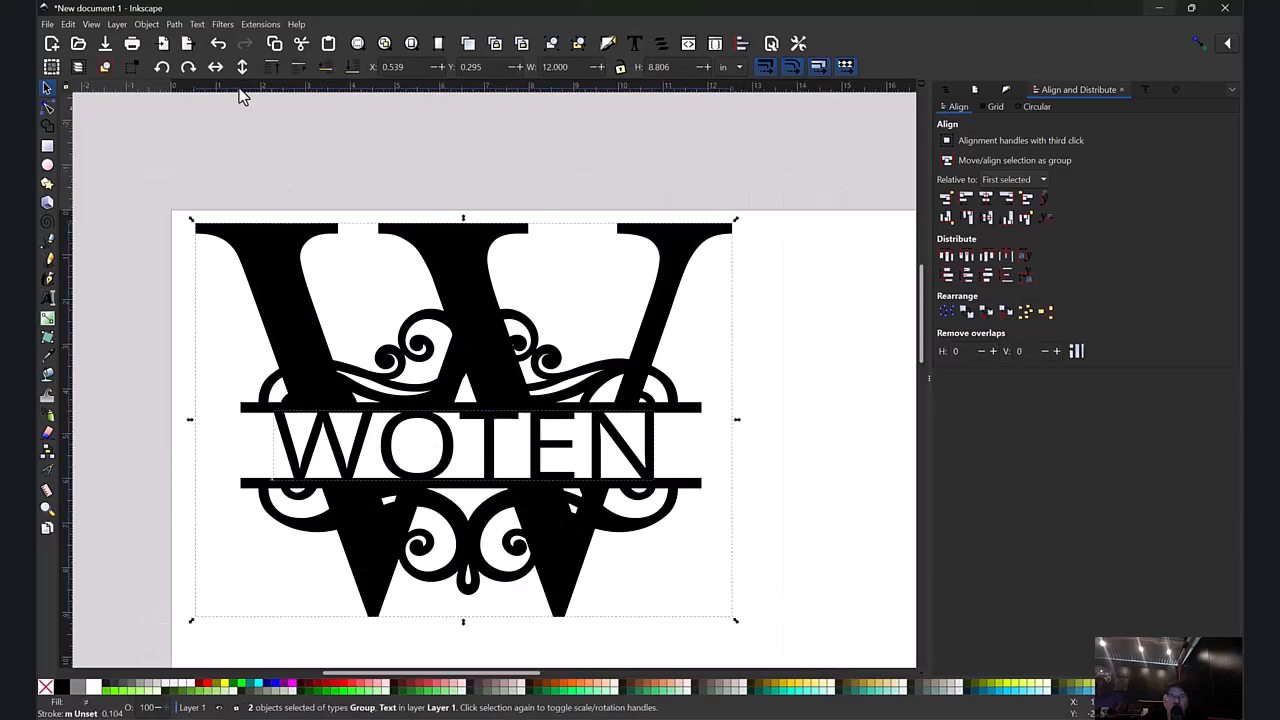
left_click(172, 27)
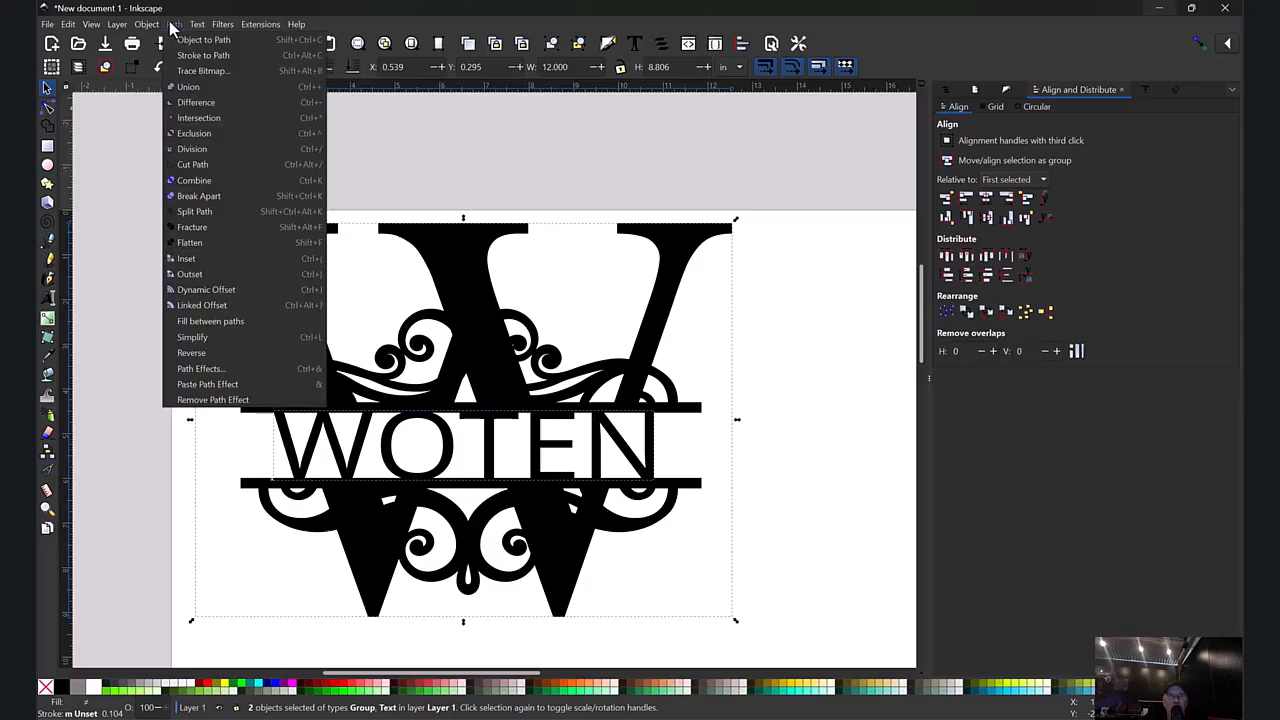
left_click(190, 86)
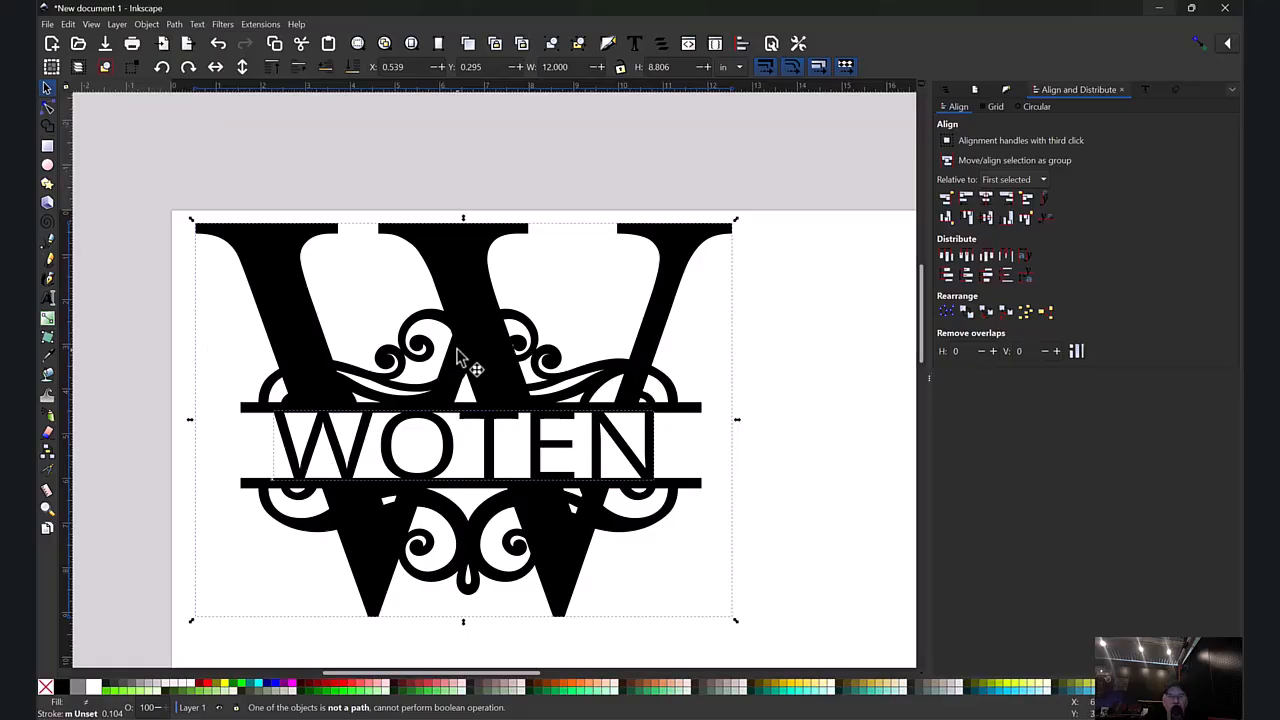
left_click(795, 398)
Ungroup the split-letter monogram into its separate upper and lower halves.
left_click(670, 280)
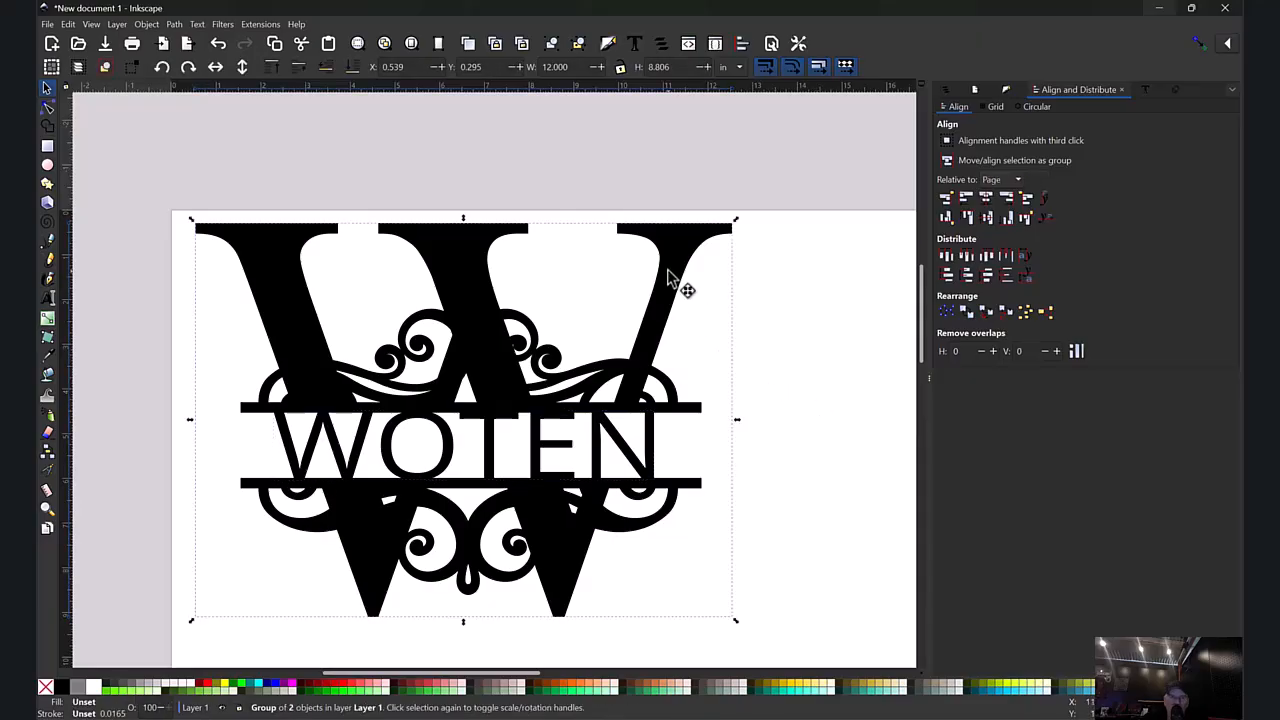
left_click(784, 362)
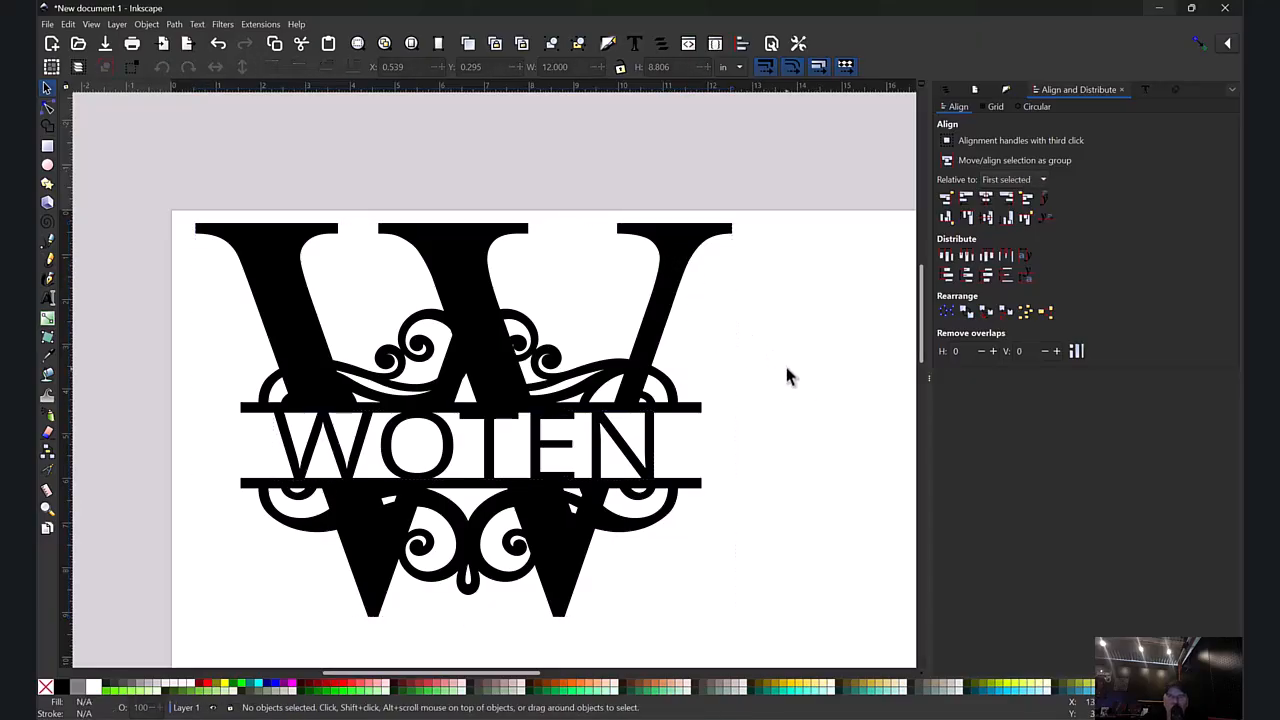
left_click(580, 497)
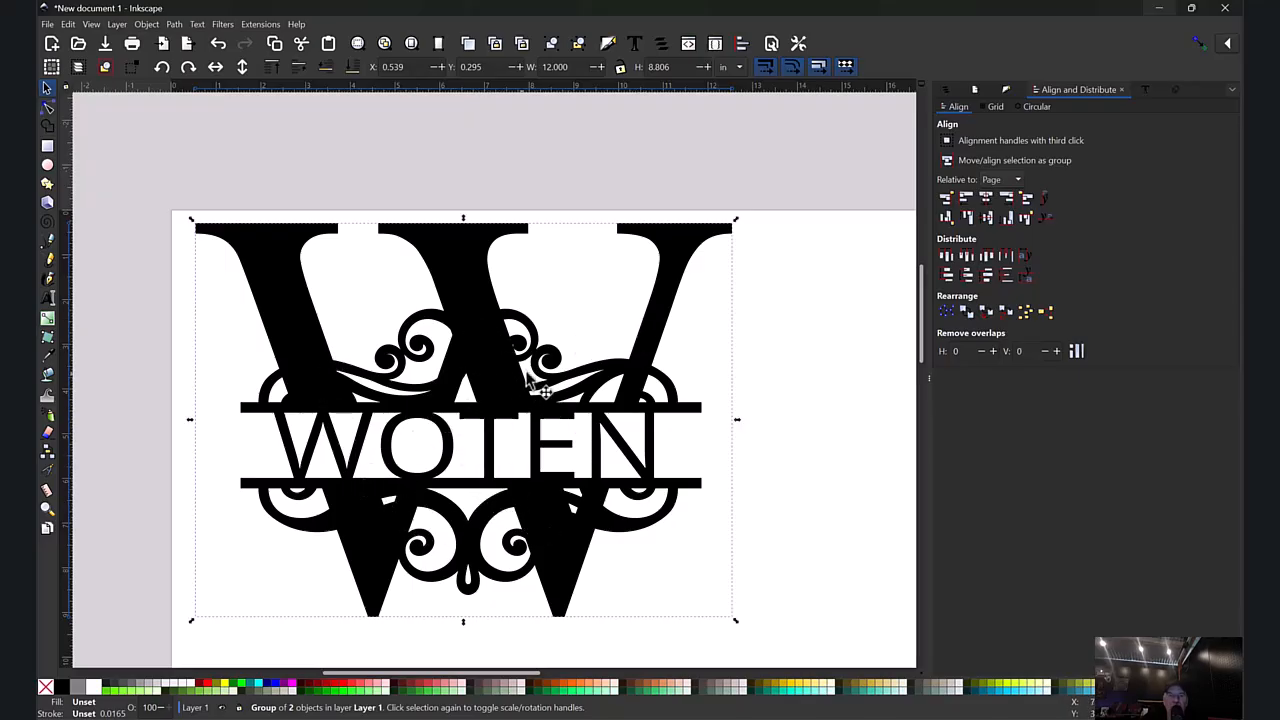
left_click(793, 418)
left_click(361, 547)
key("ctrl+shift")
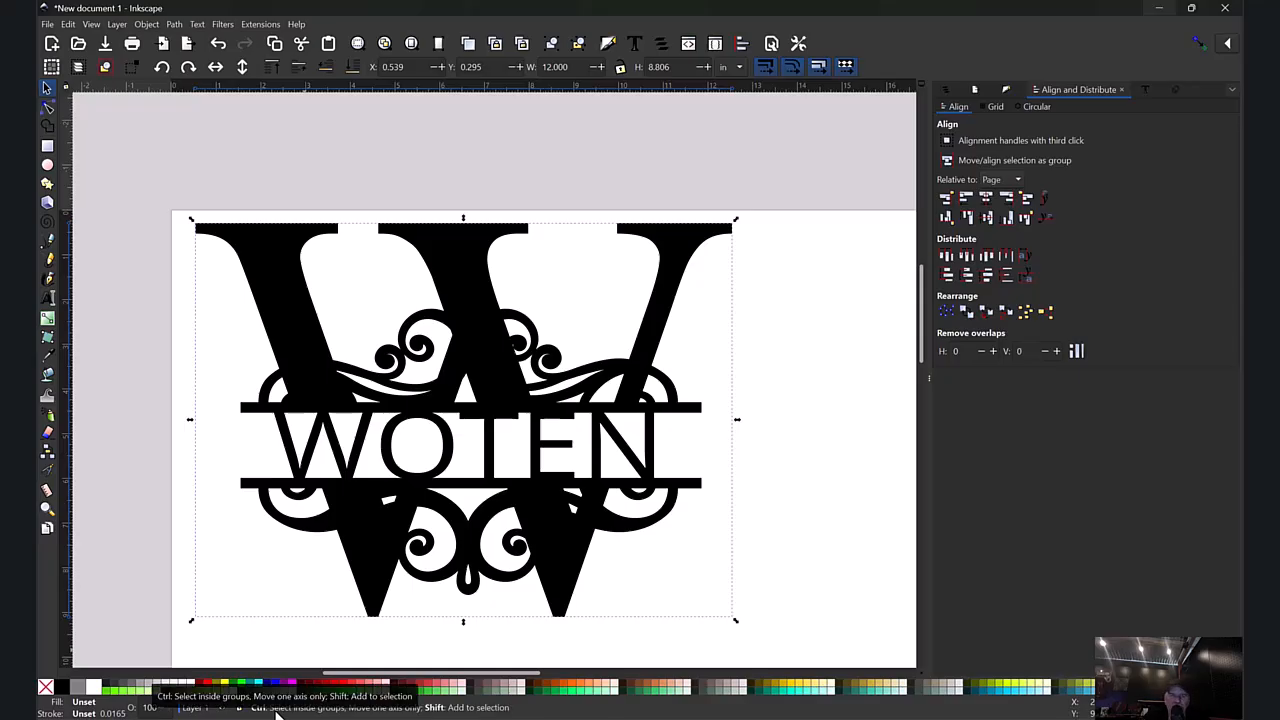
key("ctrl+shift+g")
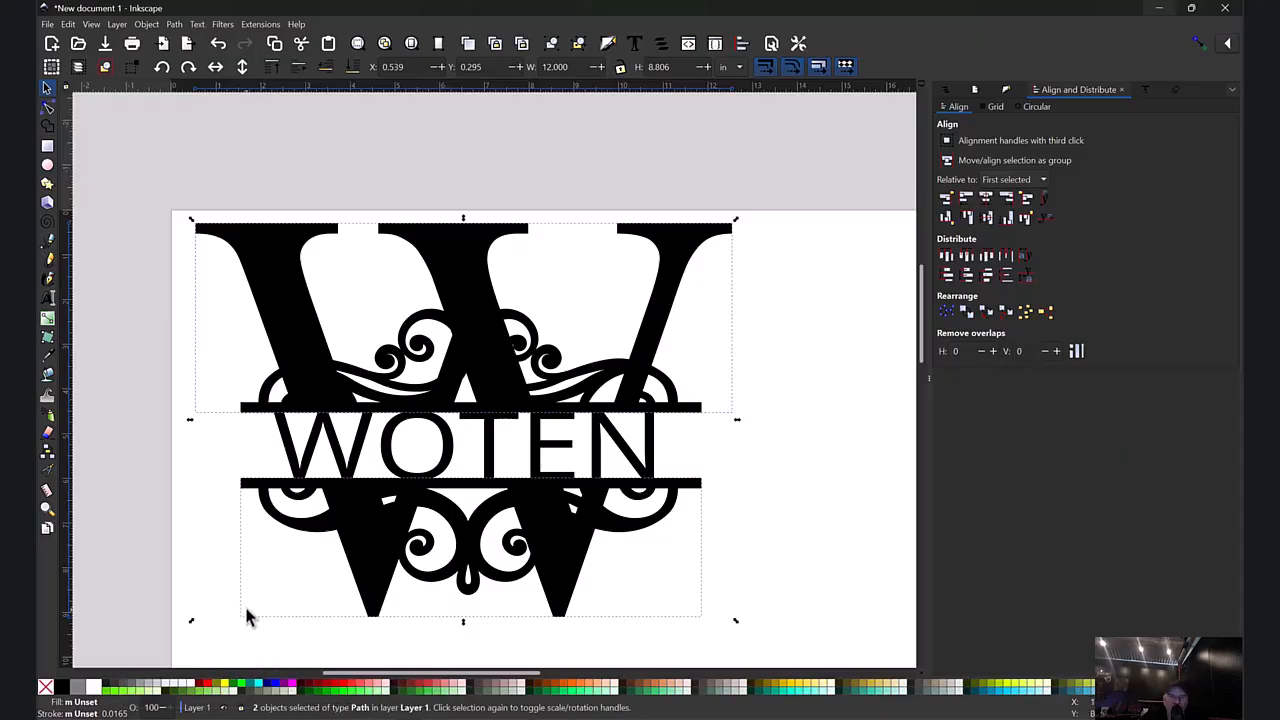
key("ctrl+shift+g")
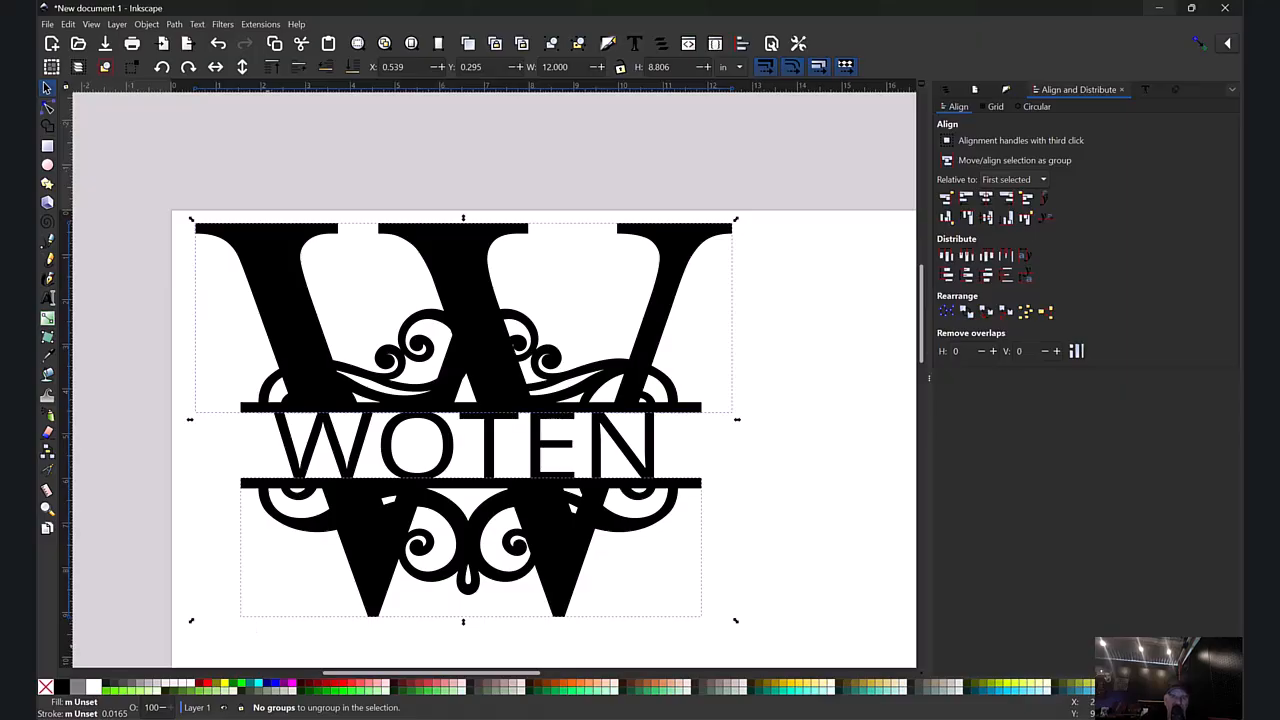
Move the lower and upper monogram halves away from the name text as a test and undo both moves.
left_click(195, 565)
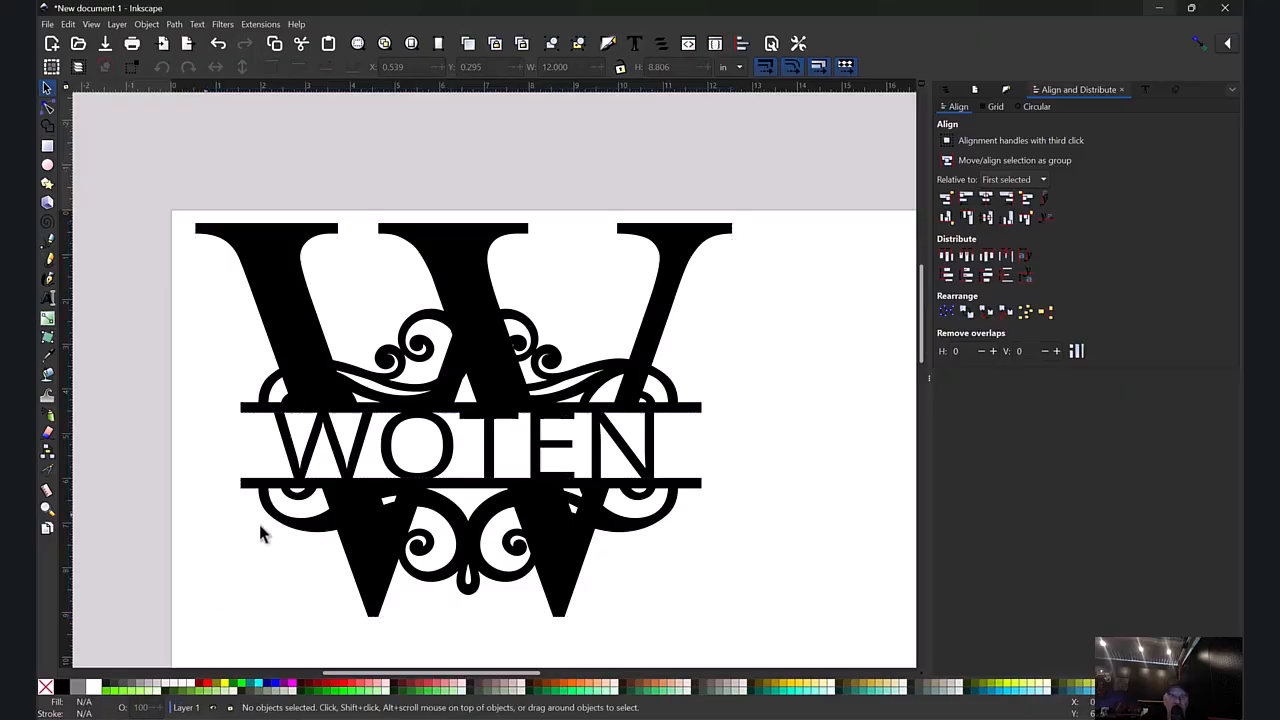
left_click_drag(414, 557, 331, 590)
left_click_drag(480, 325, 513, 237)
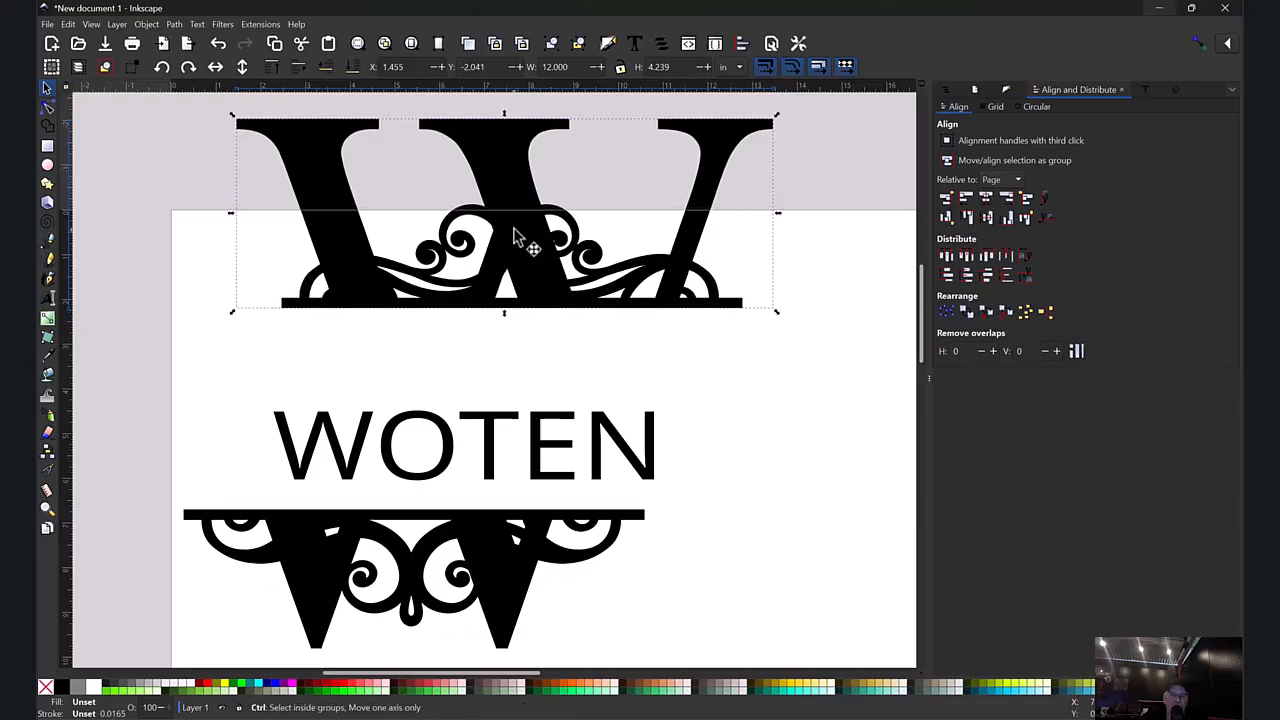
key("ctrl+z")
key("ctrl+z")
Unite both monogram halves and the name text into one path with Union and shift the joined shape slightly left and down.
left_click_drag(165, 174, 808, 637)
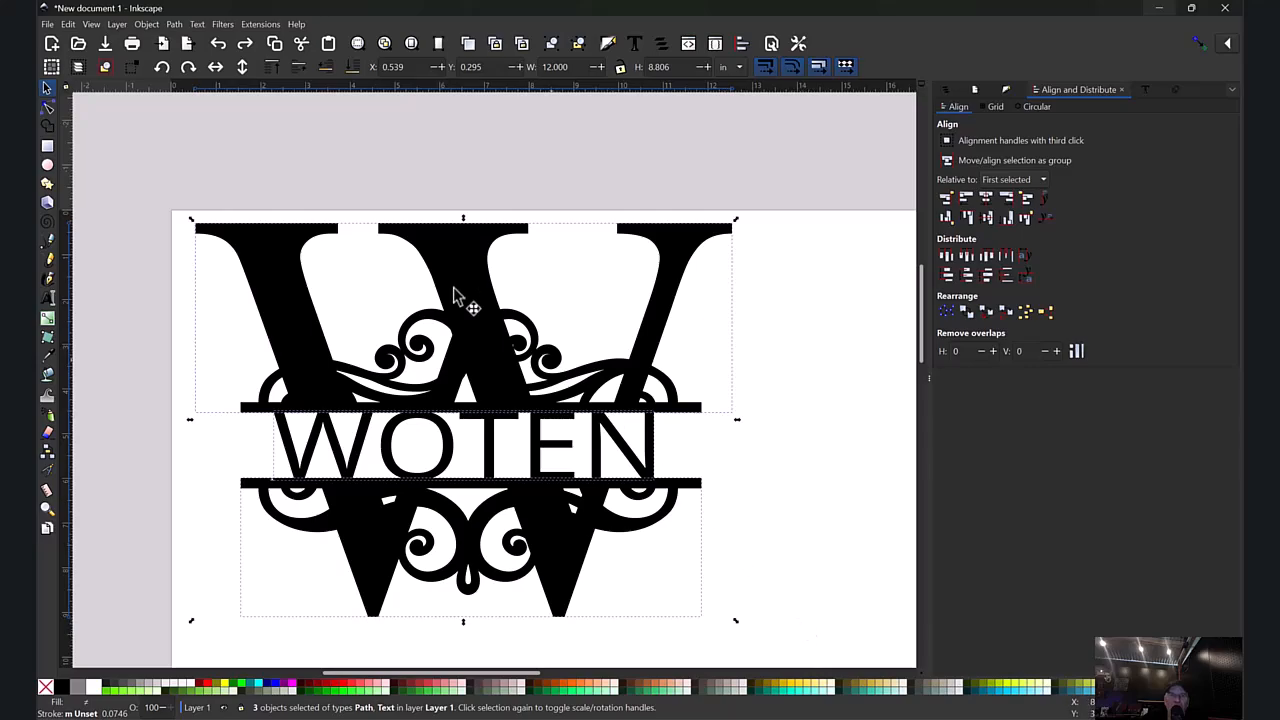
left_click(174, 24)
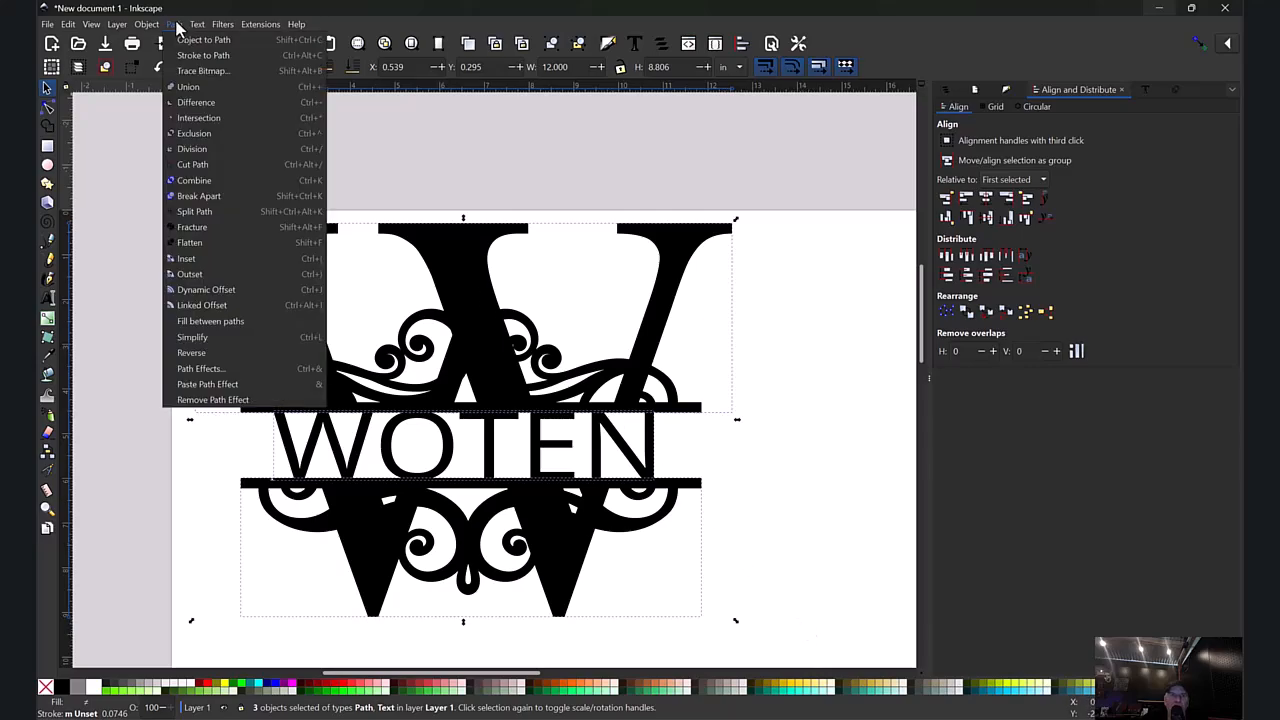
left_click(190, 88)
left_click_drag(515, 388, 490, 402)
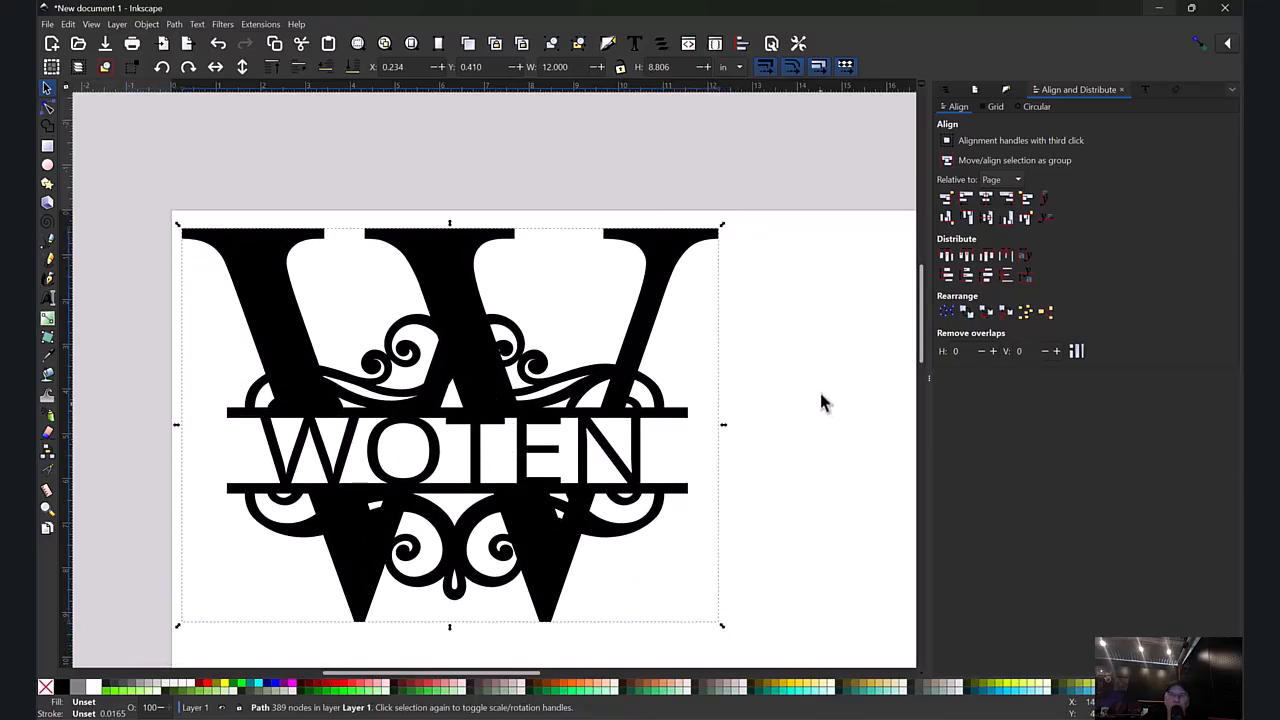